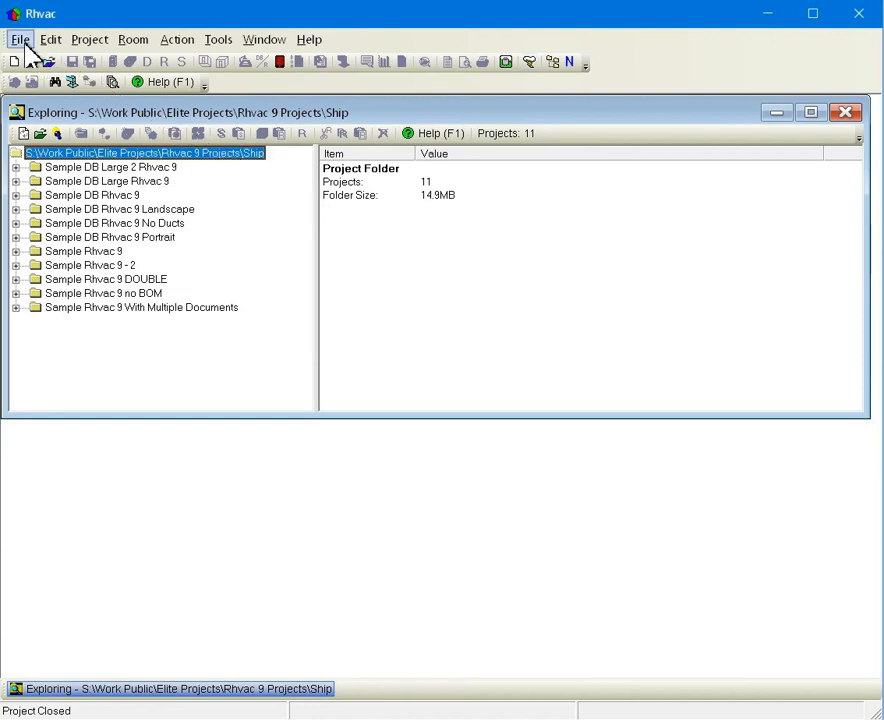
Create a new project from the Blank Project template and move its General Project Data window clear
{"action": "left_click", "coordinate": [20, 41]}
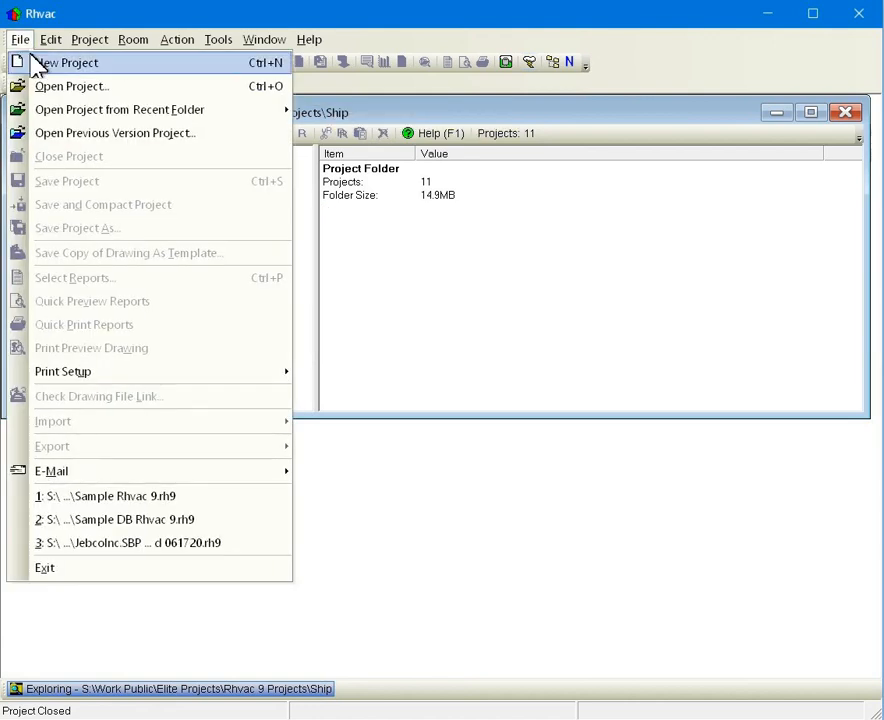
{"action": "left_click", "coordinate": [36, 62]}
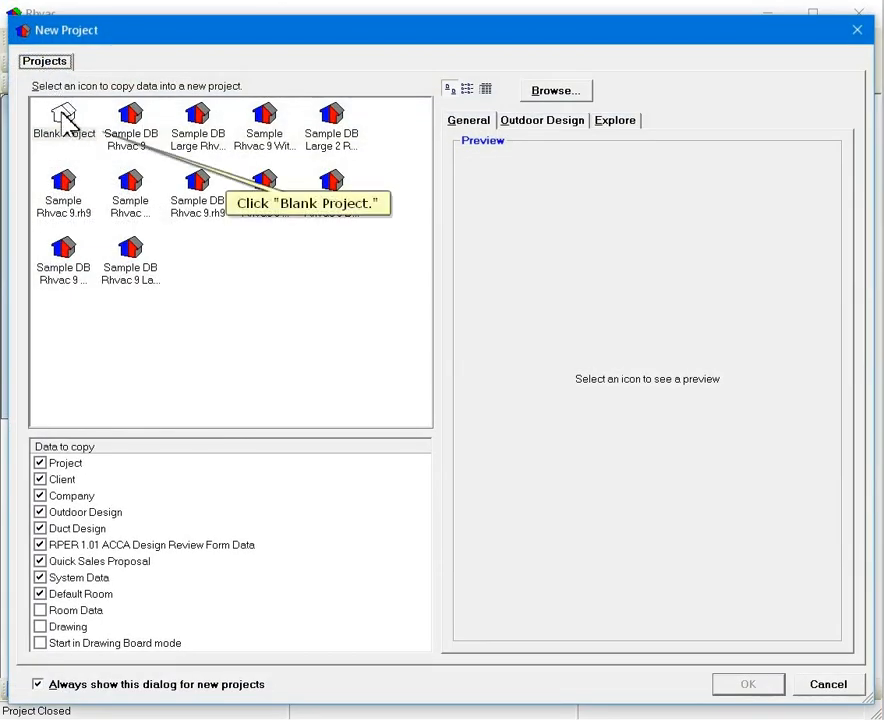
{"action": "left_click", "coordinate": [64, 116]}
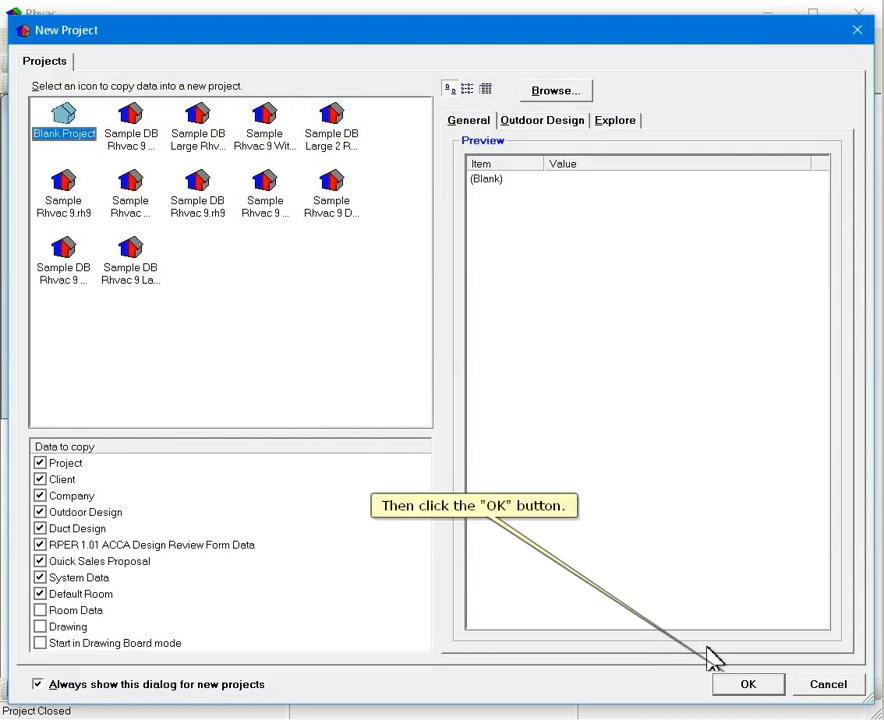
{"action": "left_click", "coordinate": [745, 683]}
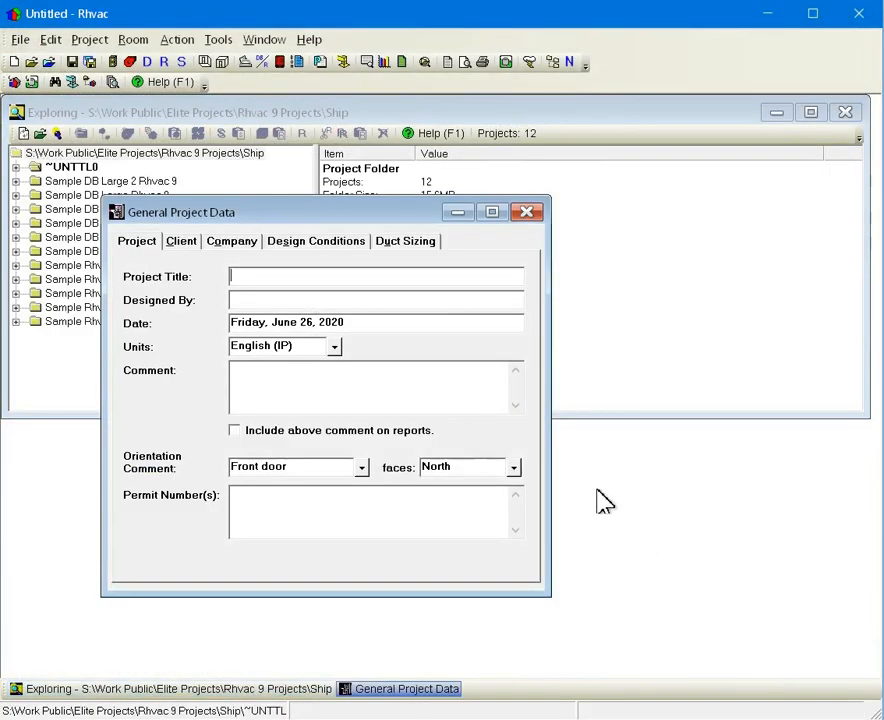
{"action": "left_click_drag", "start_coordinate": [110, 203], "coordinate": [10, 103]}
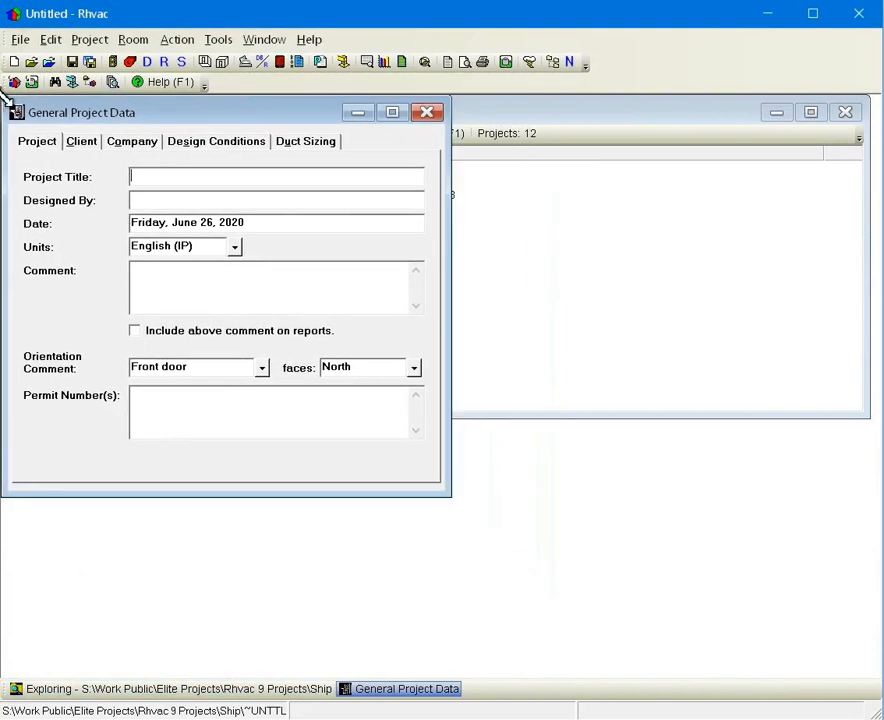
Save the new project in the Ship folder under the name Autoload 1
{"action": "left_click", "coordinate": [89, 62]}
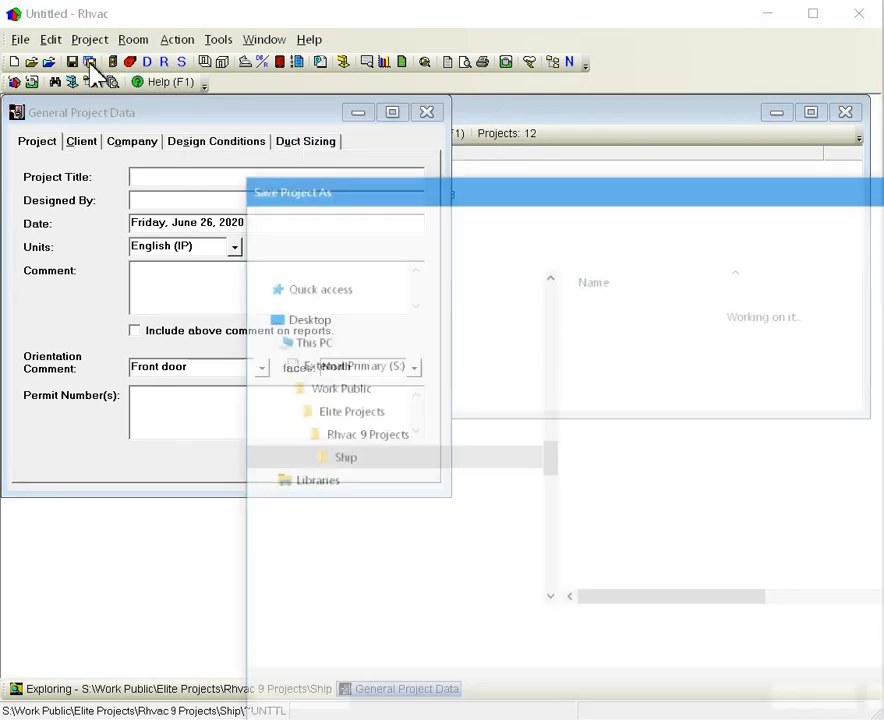
{"action": "left_click_drag", "start_coordinate": [460, 195], "coordinate": [268, 70]}
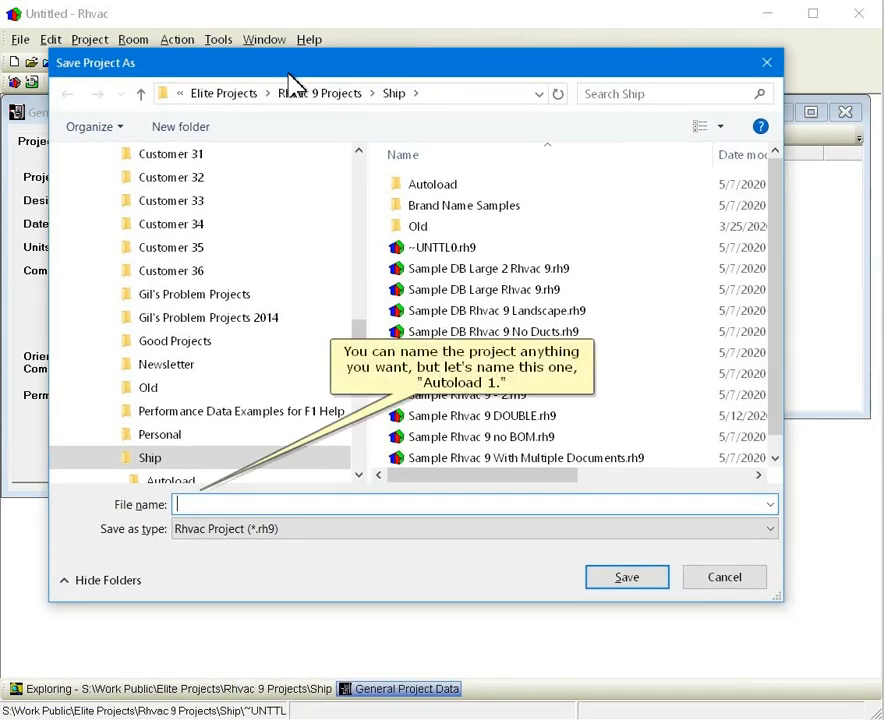
{"action": "type", "text": "Autoload 1"}
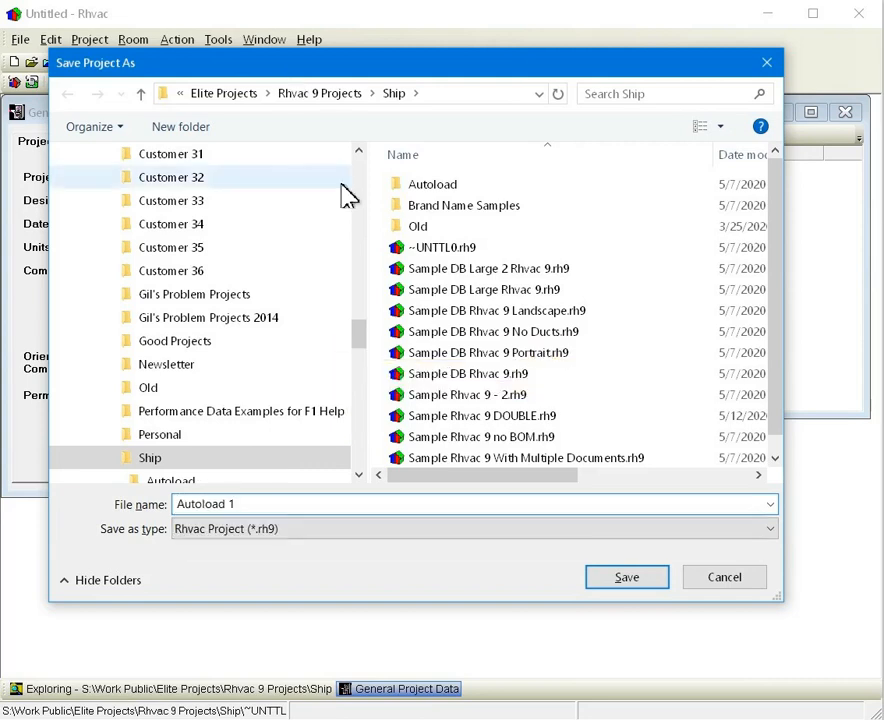
{"action": "left_click", "coordinate": [622, 585]}
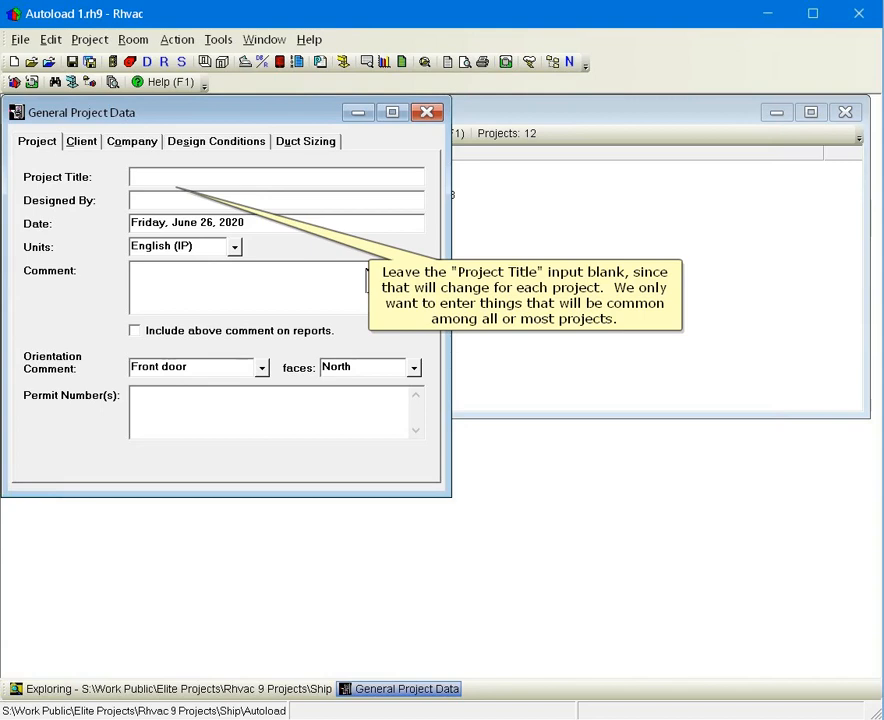
Enter the designer's name in the general project data and clear the project date
{"action": "left_click", "coordinate": [355, 202]}
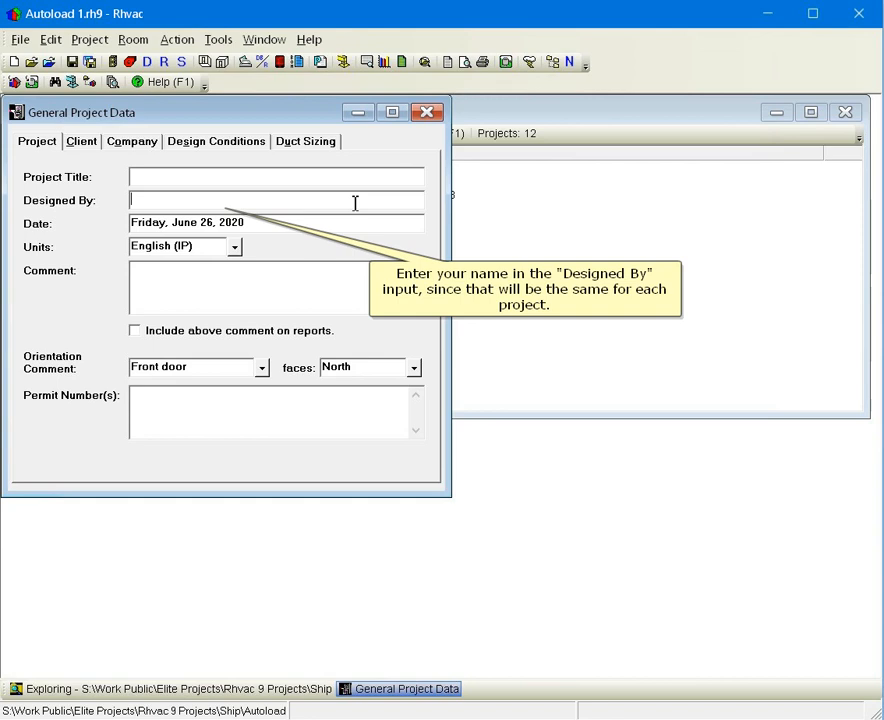
{"action": "type", "text": "John Doe"}
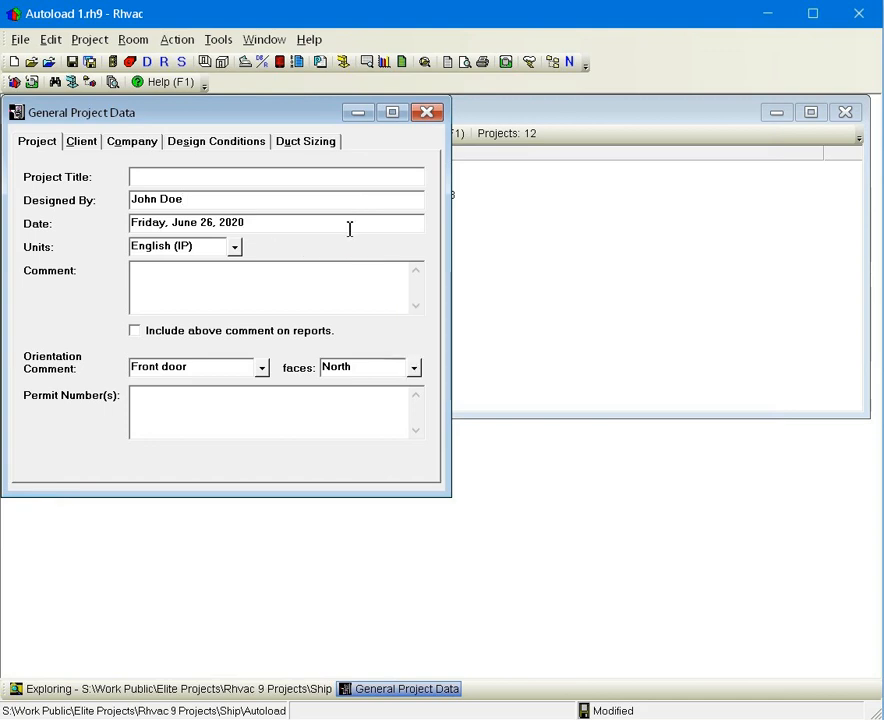
{"action": "left_click", "coordinate": [349, 228]}
{"action": "key", "text": "BackSpace"}
{"action": "key", "text": "BackSpace"}
{"action": "key", "text": "BackSpace"}
{"action": "key", "text": "BackSpace"}
{"action": "key", "text": "BackSpace"}
{"action": "key", "text": "BackSpace"}
{"action": "key", "text": "BackSpace"}
{"action": "key", "text": "BackSpace"}
{"action": "key", "text": "BackSpace"}
{"action": "key", "text": "BackSpace"}
{"action": "key", "text": "BackSpace"}
{"action": "key", "text": "BackSpace"}
{"action": "key", "text": "BackSpace"}
{"action": "key", "text": "BackSpace"}
{"action": "key", "text": "BackSpace"}
{"action": "key", "text": "BackSpace"}
{"action": "key", "text": "BackSpace"}
{"action": "key", "text": "BackSpace"}
{"action": "key", "text": "BackSpace"}
{"action": "key", "text": "BackSpace"}
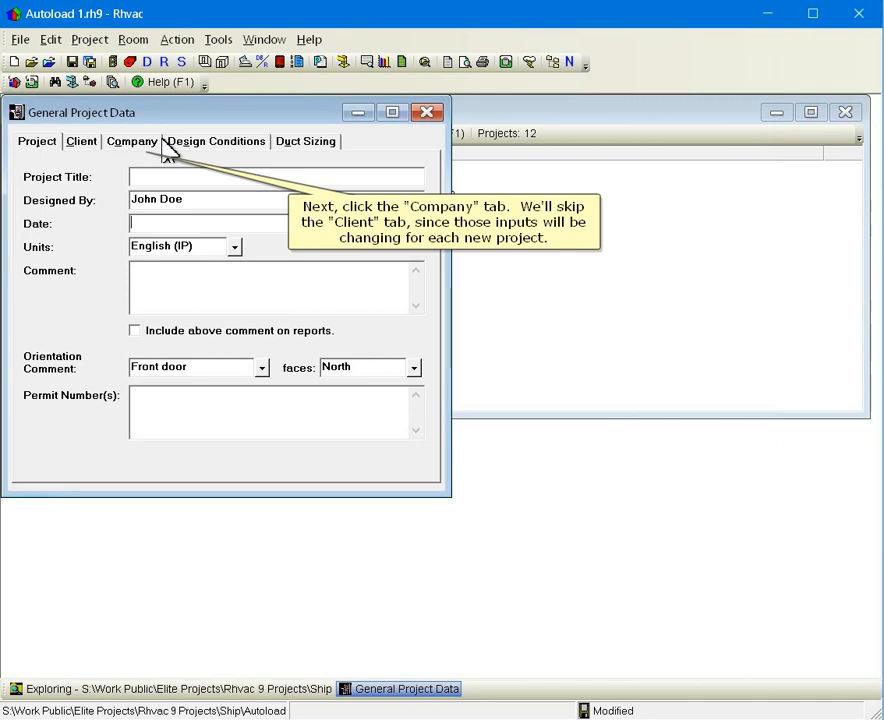
Fill in the company data with the name ABC Heating & Cooling, the representative's name, street address, and city, state and ZIP
{"action": "left_click", "coordinate": [125, 148]}
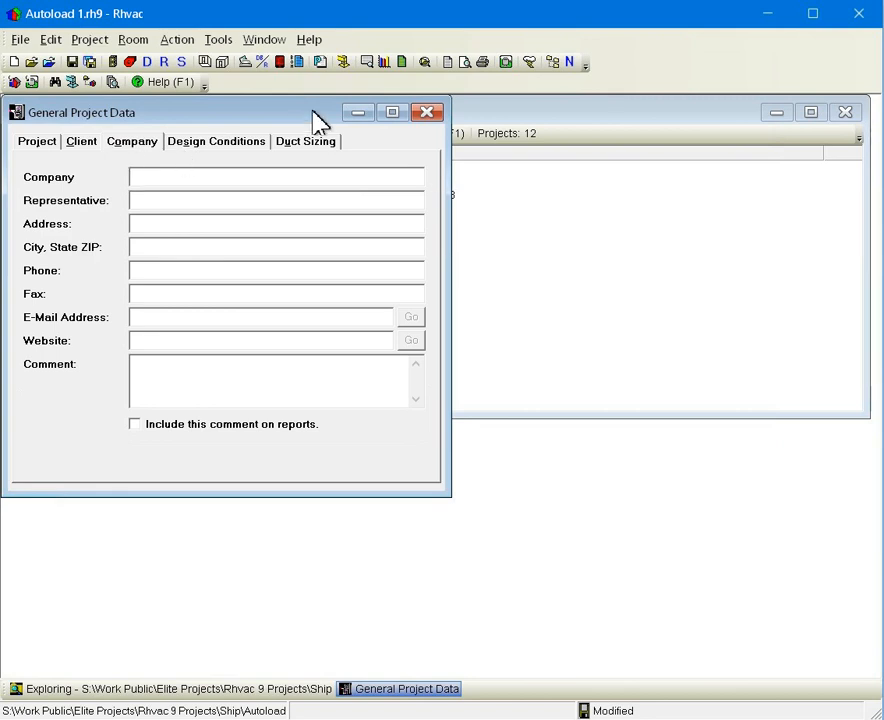
{"action": "type", "text": "ABC Heating & Cooling"}
{"action": "key", "text": "Tab"}
{"action": "type", "text": "John Doe"}
{"action": "key", "text": "Tab"}
{"action": "type", "text": "123 1st St."}
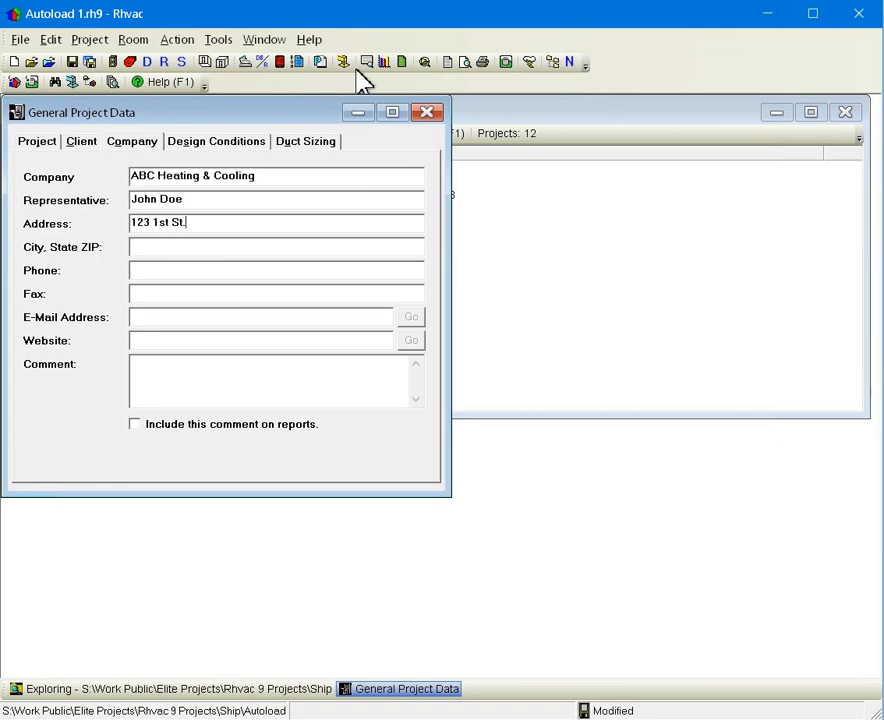
{"action": "key", "text": "Tab"}
{"action": "type", "text": "Harrisburg, PA 12345"}
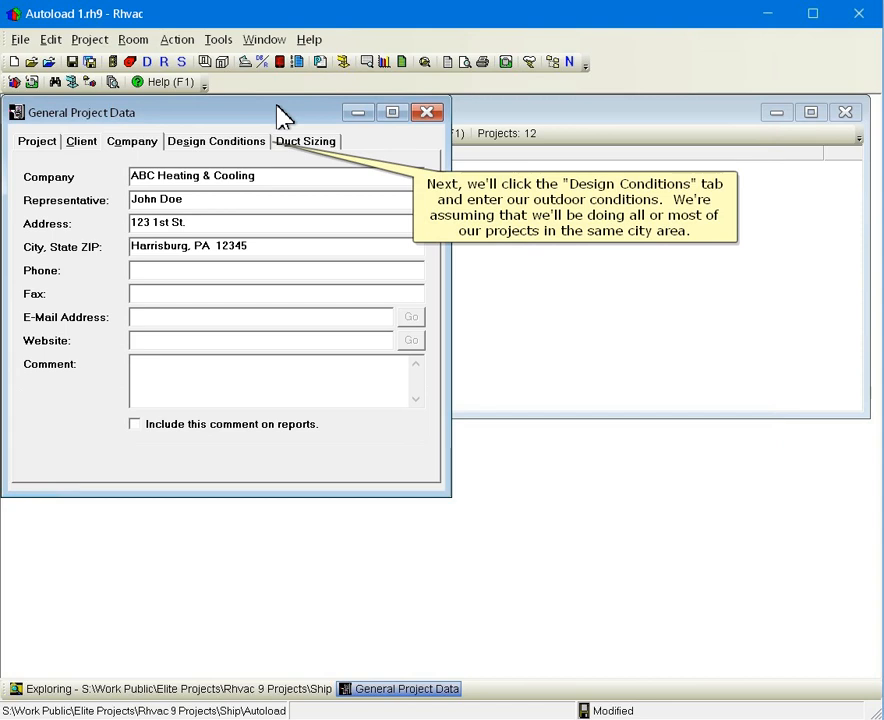
Set the reference city in the outdoor design conditions to Harrisburg AP, Pennsylvania
{"action": "left_click", "coordinate": [218, 146]}
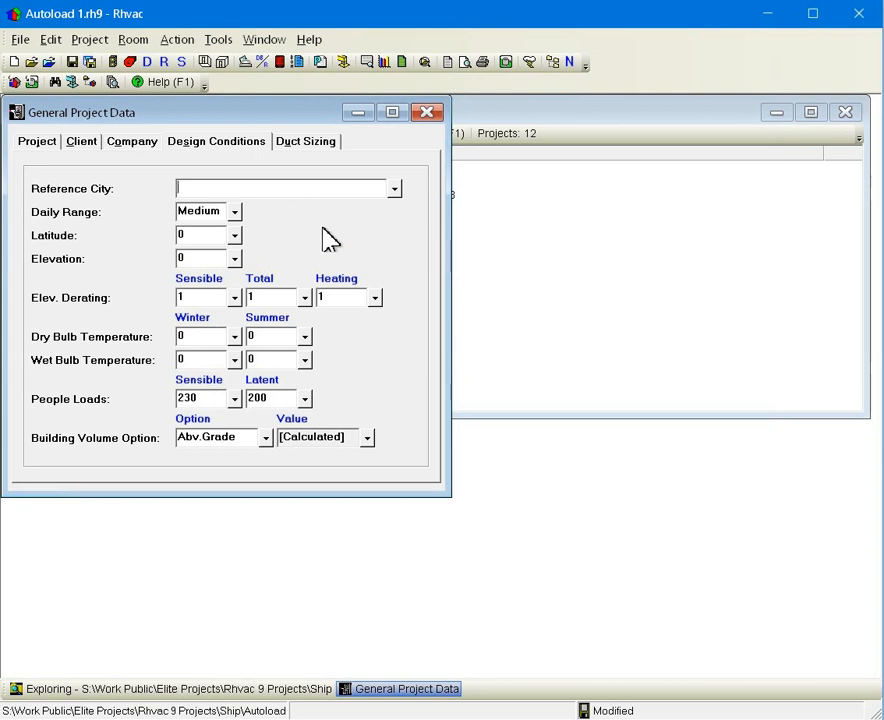
{"action": "type", "text": "harris"}
{"action": "key", "text": "Tab"}
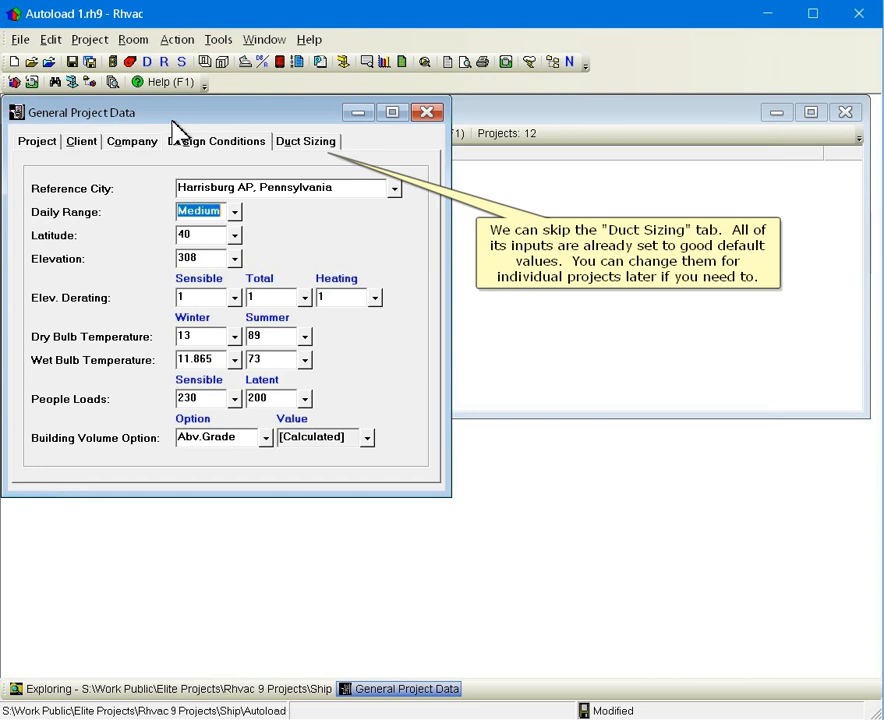
Open the default room data and set the default room's height to 8 feet
{"action": "left_click", "coordinate": [148, 63]}
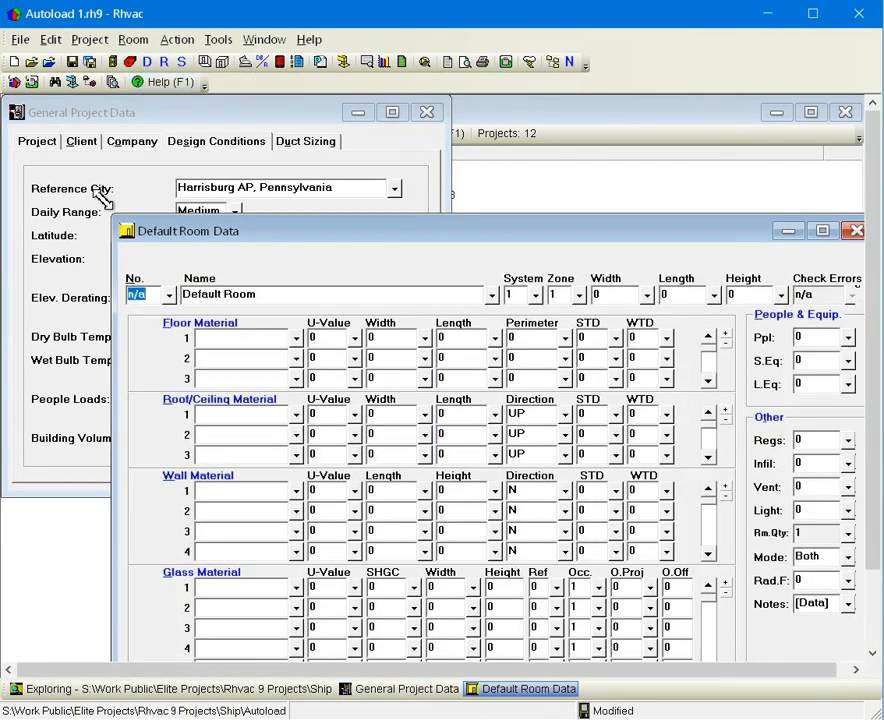
{"action": "left_click_drag", "start_coordinate": [190, 237], "coordinate": [73, 112]}
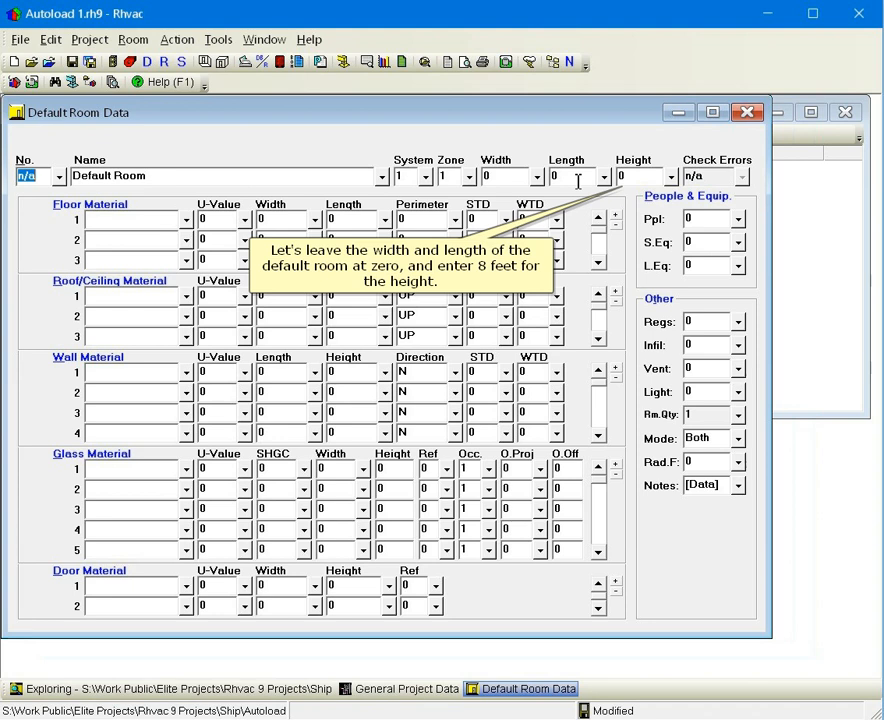
{"action": "left_click", "coordinate": [628, 176]}
{"action": "type", "text": "8"}
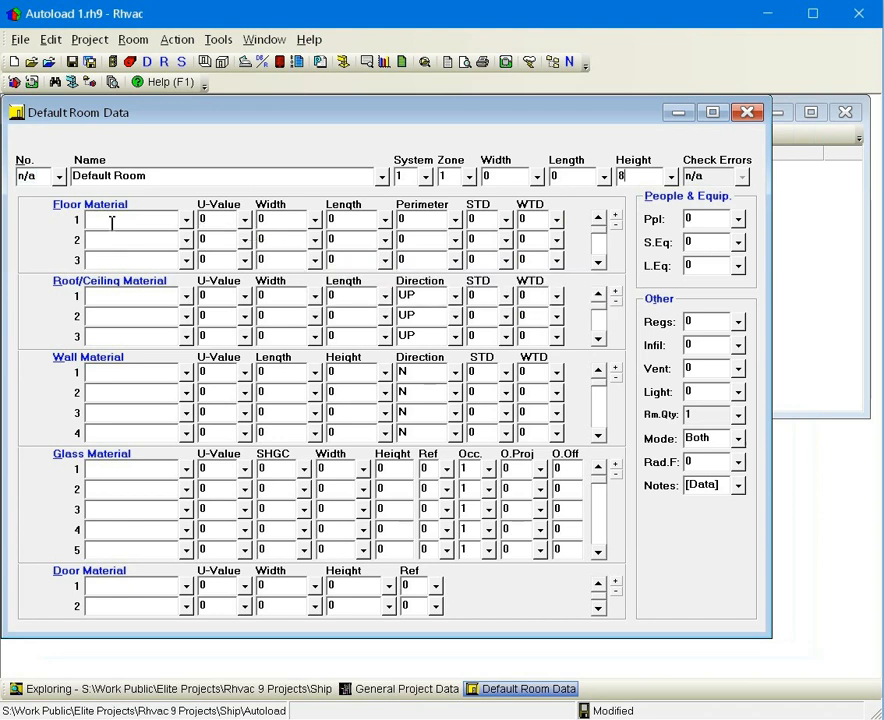
Assign slab-on-grade material 22B-5rh from category 22B as the default room's first floor material
{"action": "left_click", "coordinate": [186, 220]}
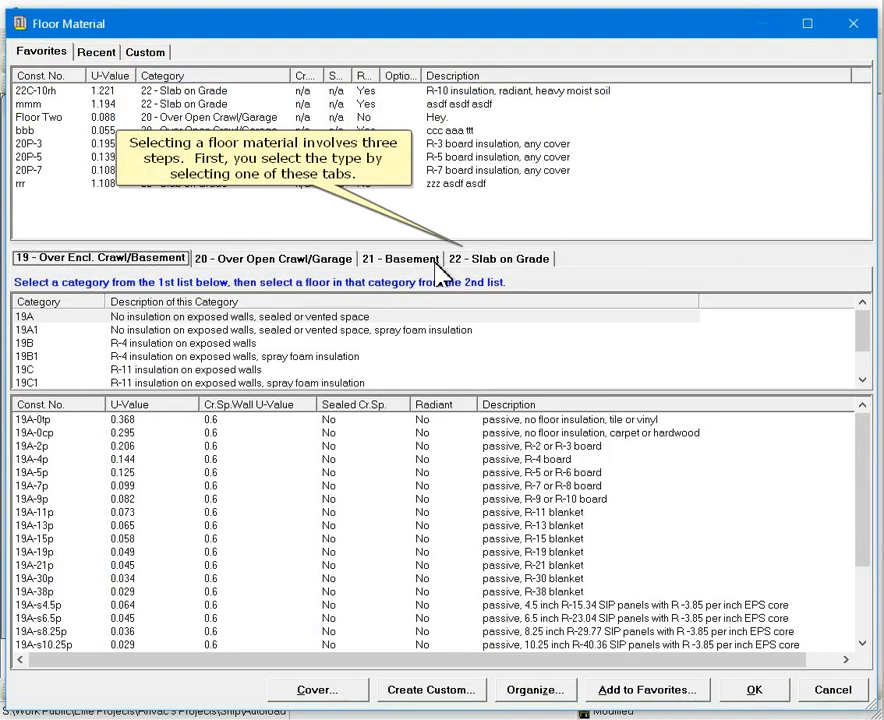
{"action": "left_click", "coordinate": [470, 259]}
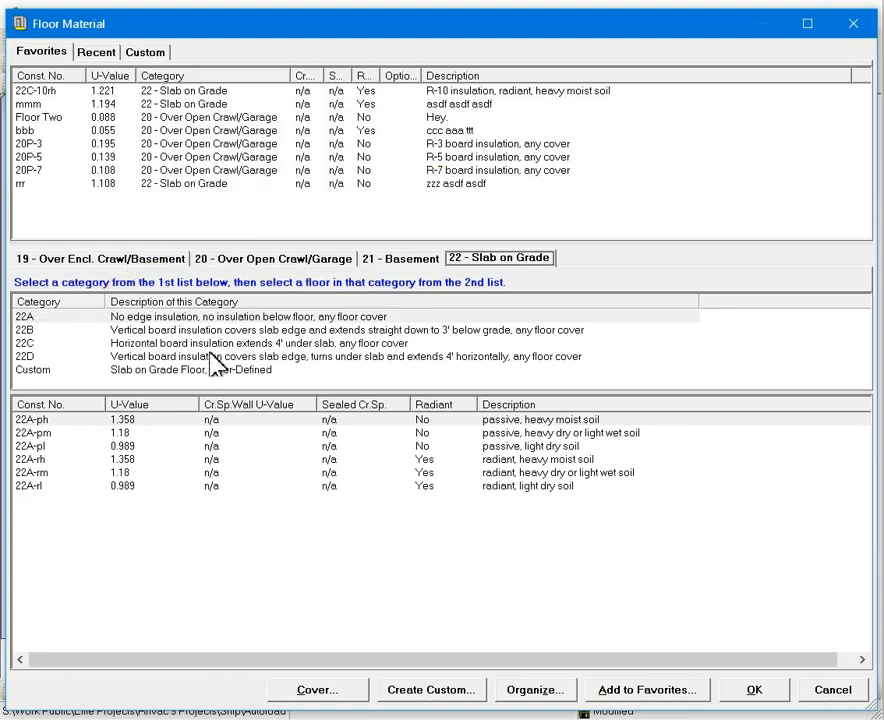
{"action": "left_click", "coordinate": [40, 330]}
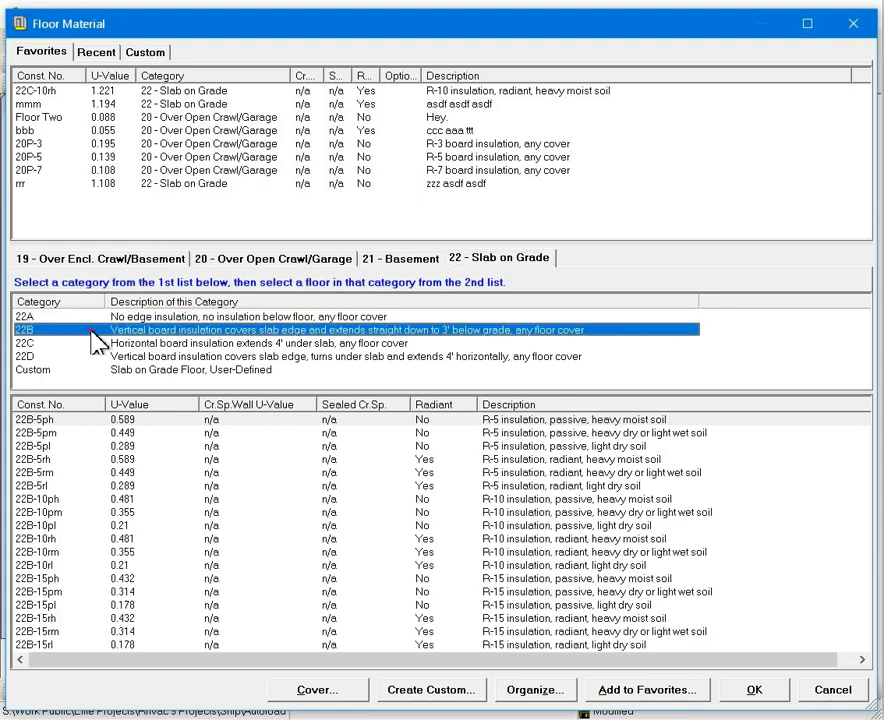
{"action": "left_click", "coordinate": [62, 459]}
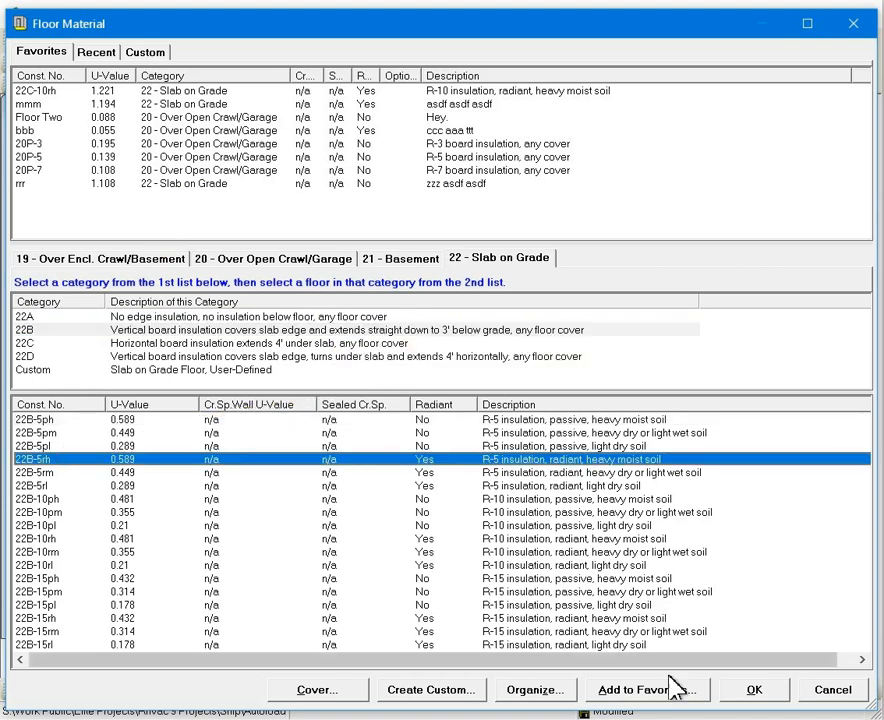
{"action": "left_click", "coordinate": [755, 690]}
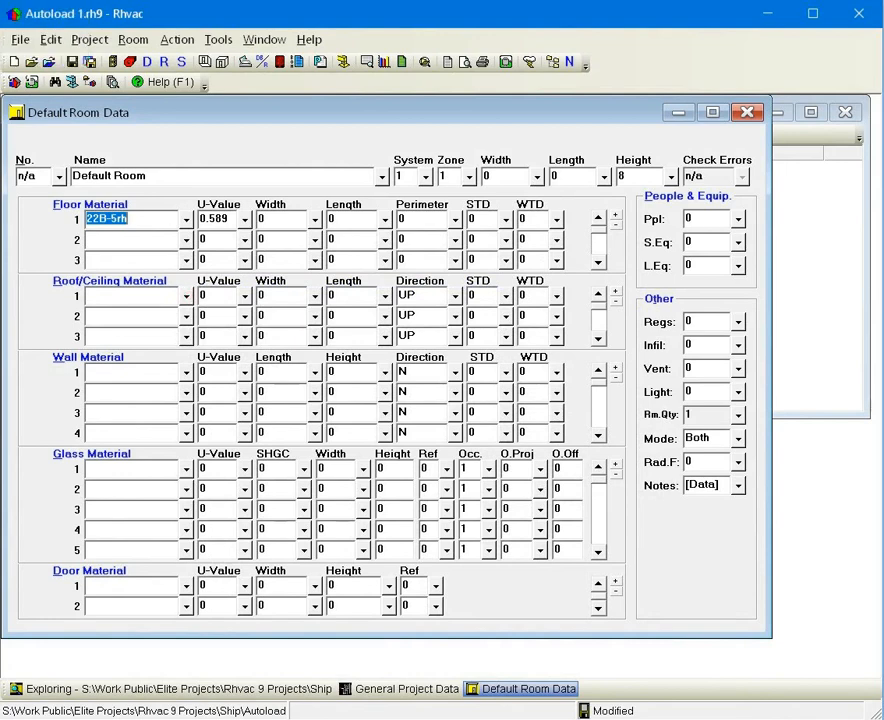
Assign under-attic material 16C-19 from category 16C as the default room's first roof/ceiling material
{"action": "left_click", "coordinate": [187, 297]}
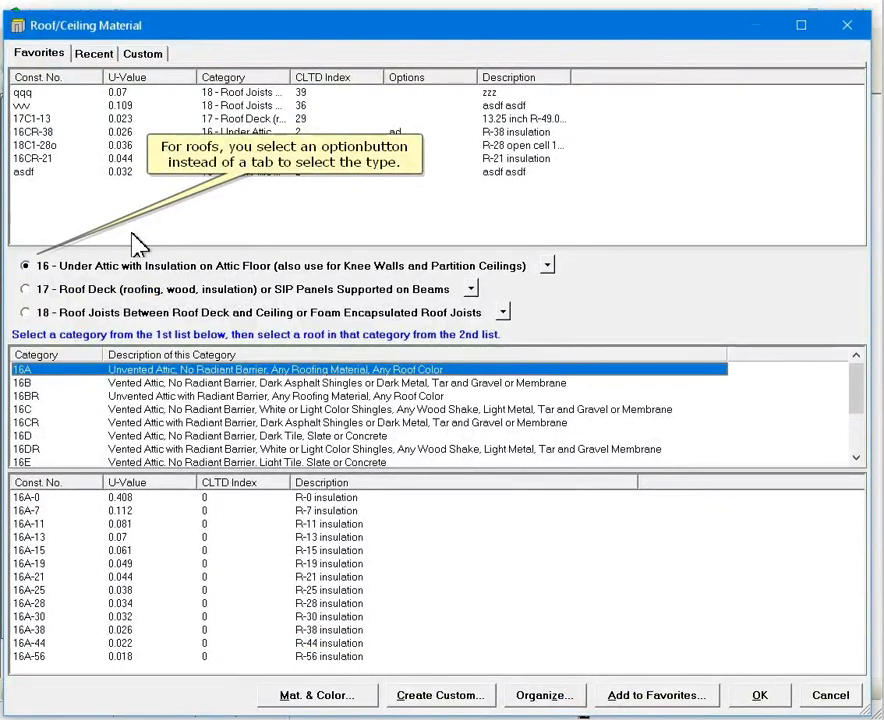
{"action": "left_click", "coordinate": [94, 265]}
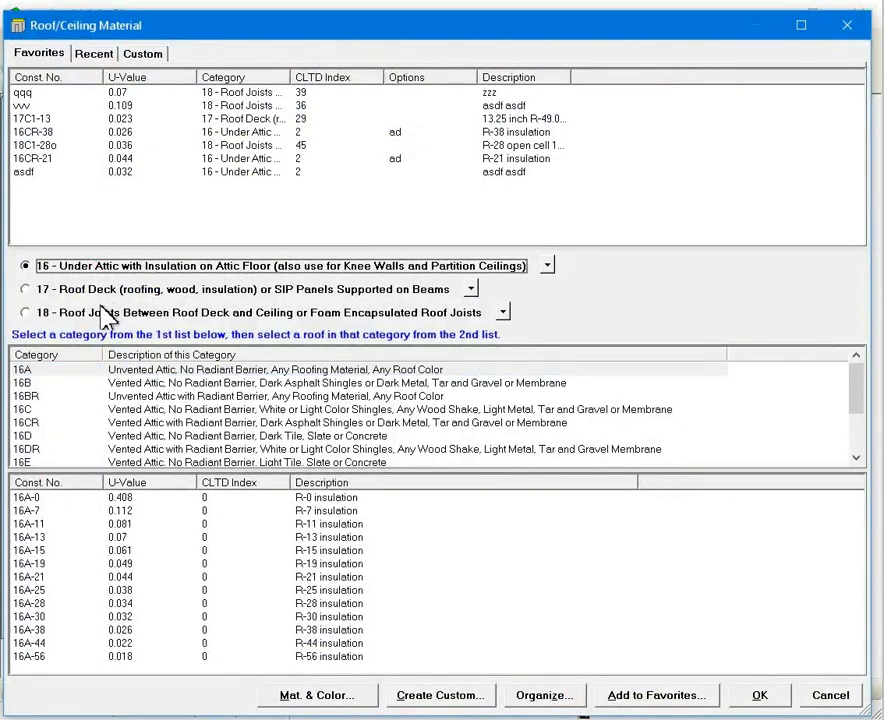
{"action": "left_click", "coordinate": [64, 409]}
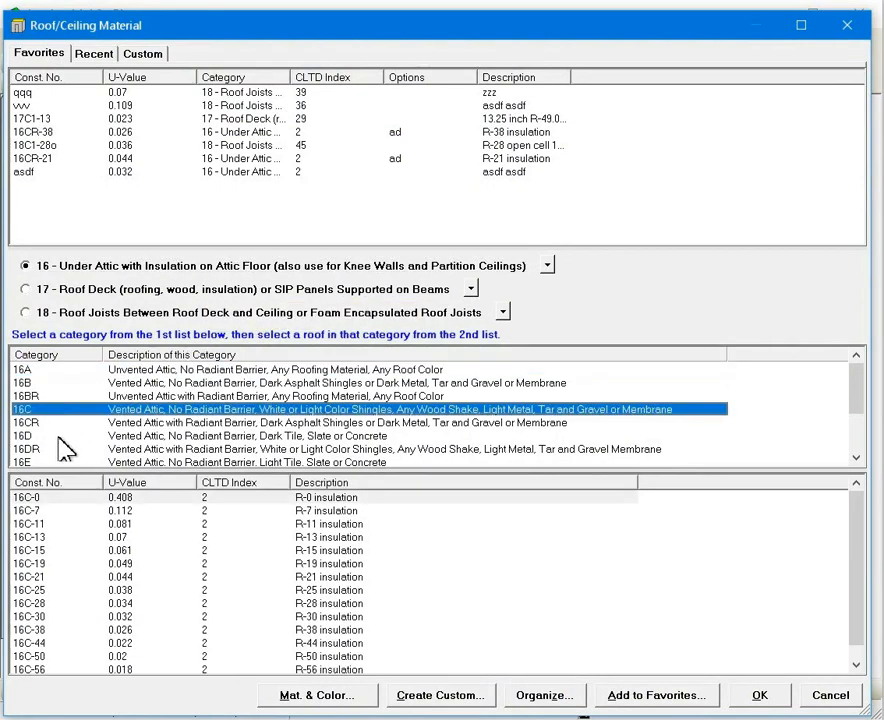
{"action": "double_click", "coordinate": [52, 560]}
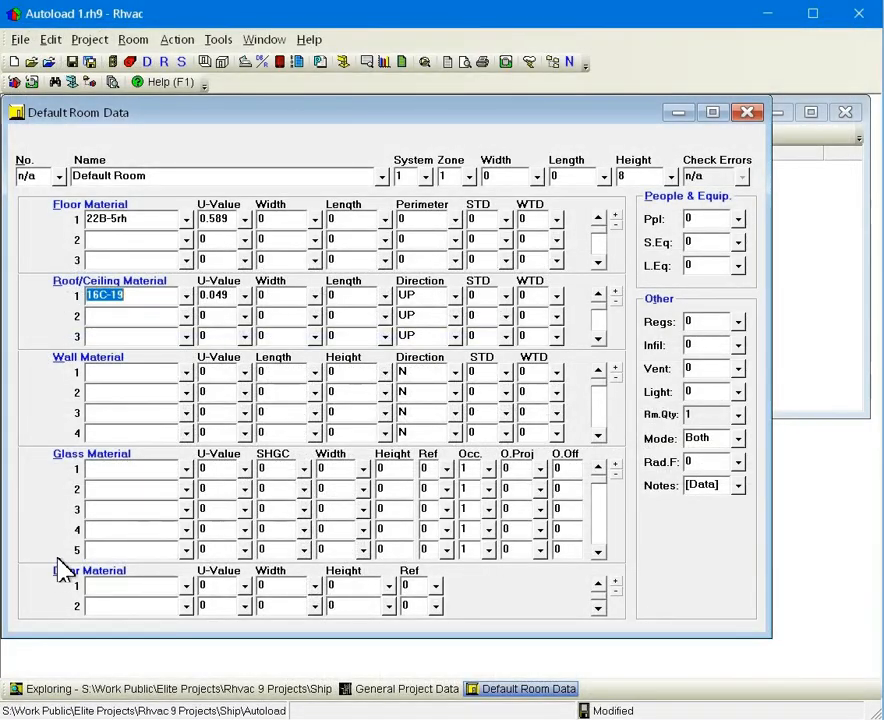
Assign frame wall 12C-2bw from category 12C as the first wall material and set its height to 8 feet
{"action": "left_click", "coordinate": [187, 373]}
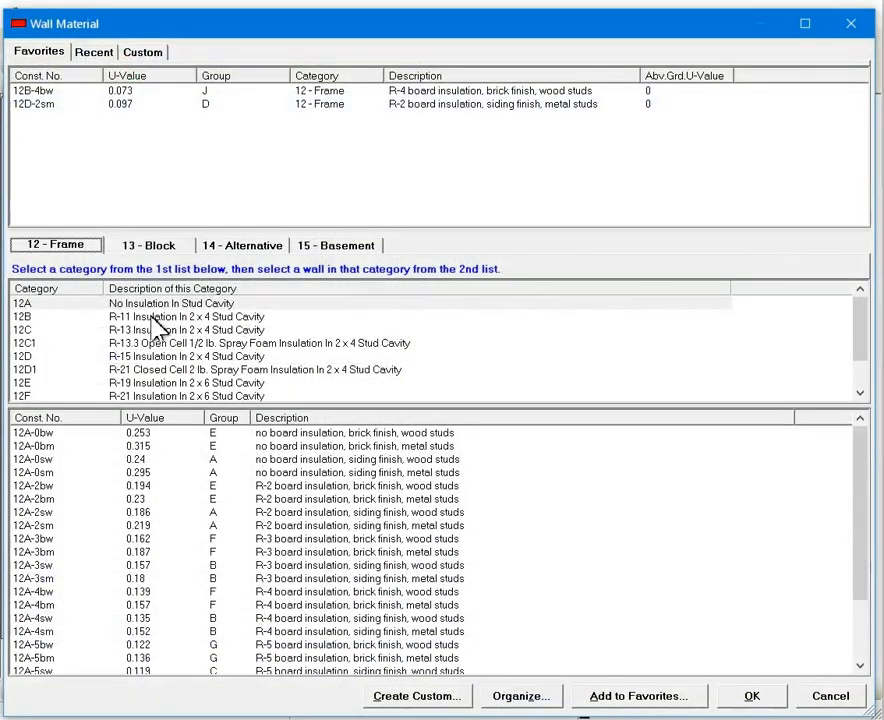
{"action": "left_click", "coordinate": [55, 331]}
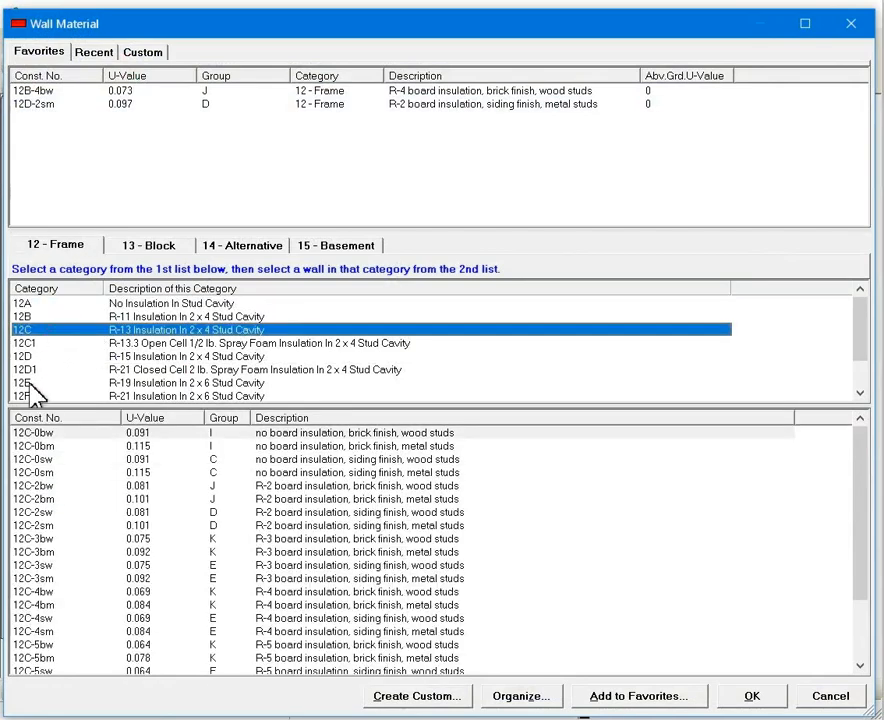
{"action": "double_click", "coordinate": [33, 485]}
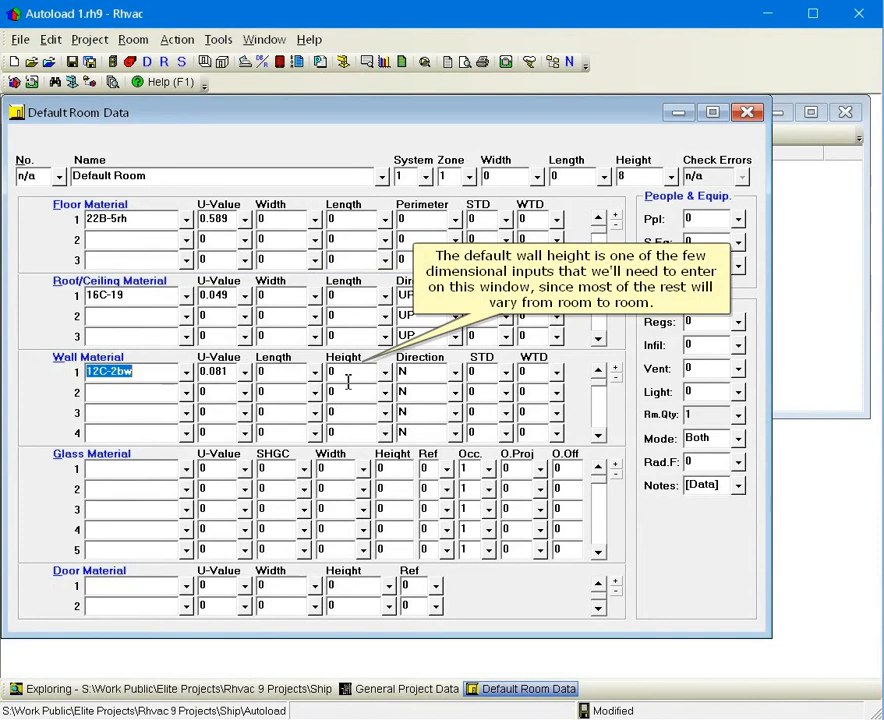
{"action": "left_click", "coordinate": [345, 376]}
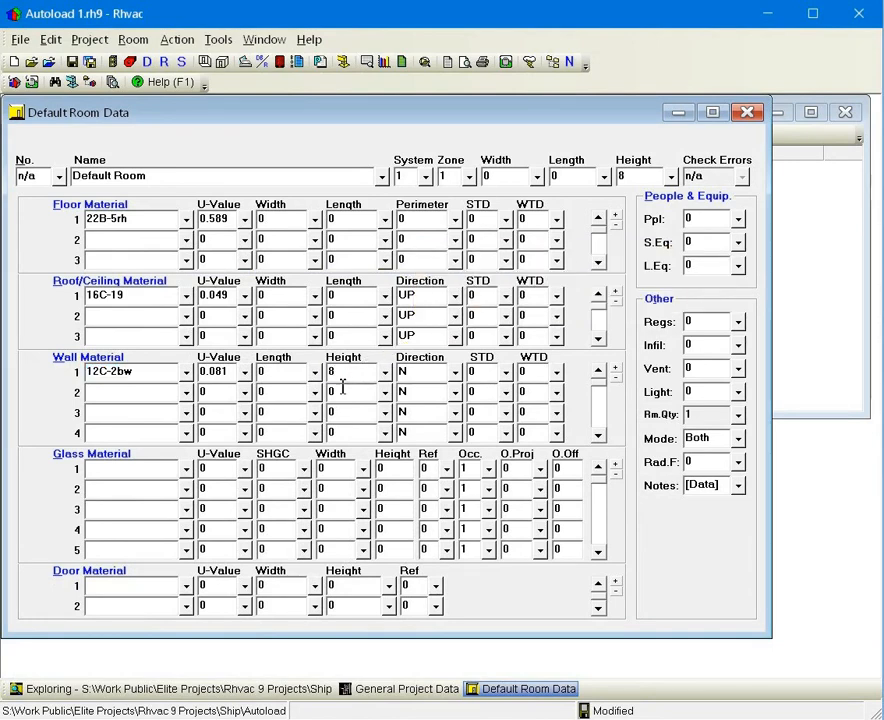
{"action": "type", "text": "8"}
Assign window glass 2B-w-o from category 2B as the default room's first glass material
{"action": "left_click", "coordinate": [187, 471]}
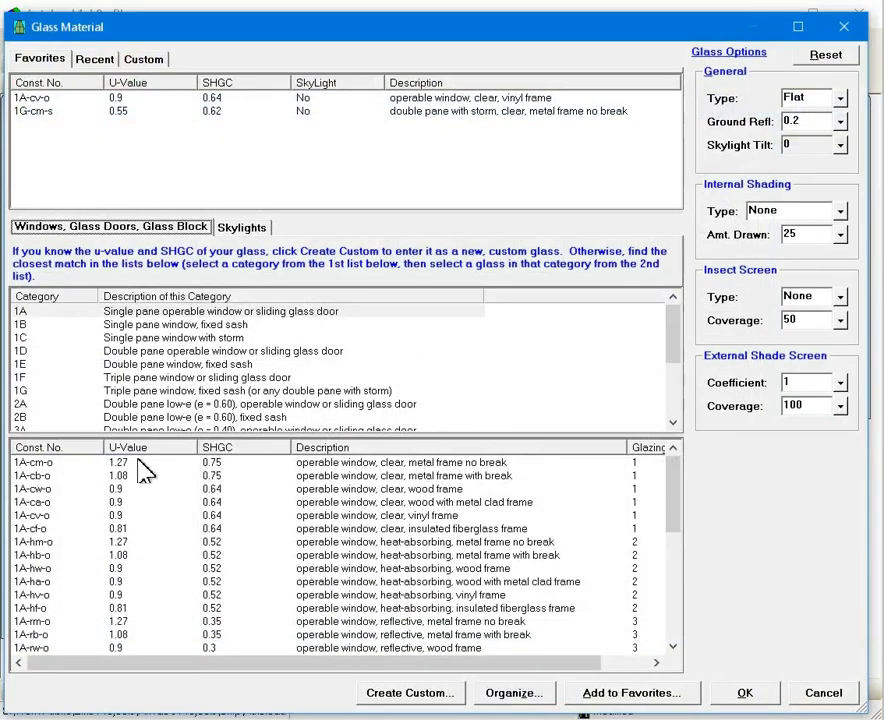
{"action": "left_click", "coordinate": [45, 417]}
{"action": "double_click", "coordinate": [44, 489]}
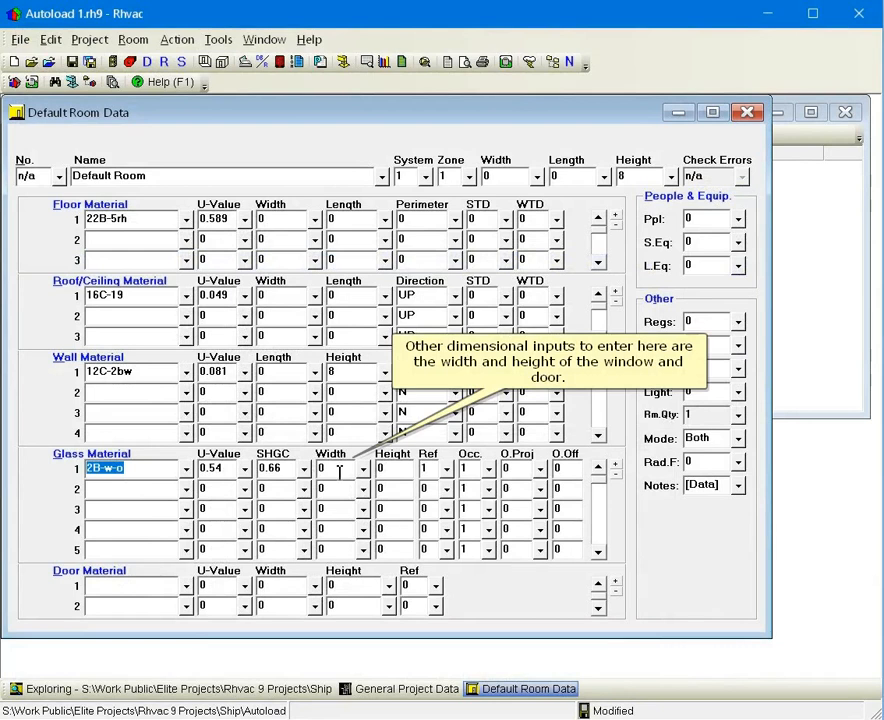
Set the default room's first glass material to a width of 3 and a height of 4
{"action": "left_click", "coordinate": [331, 472]}
{"action": "type", "text": "3"}
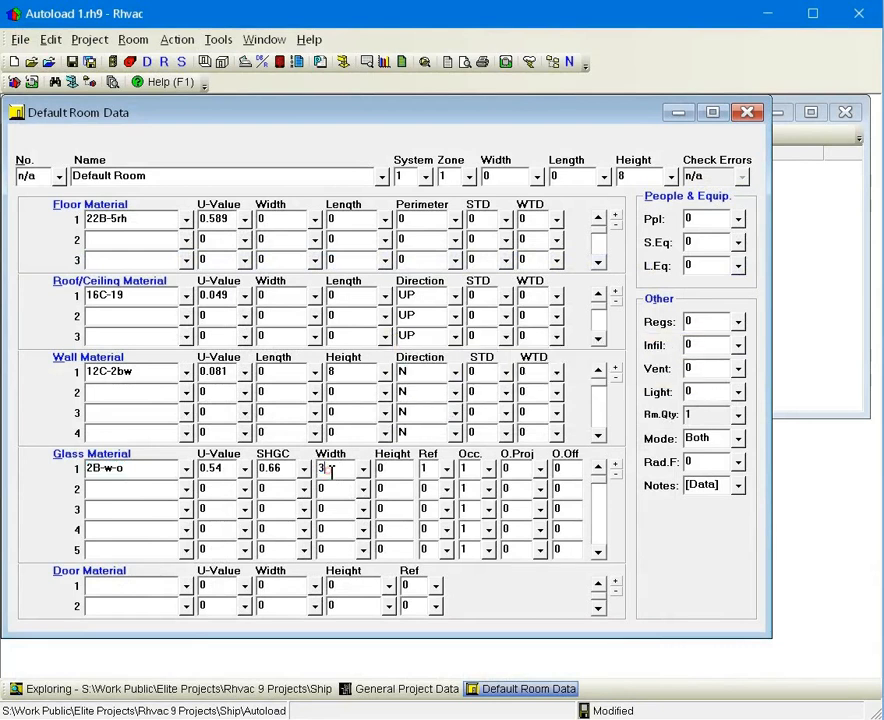
{"action": "key", "text": "Tab"}
{"action": "type", "text": "4"}
Assign wood panel door 11G as the default room's first door material, with a width of 3 and a height of 7
{"action": "left_click", "coordinate": [194, 585]}
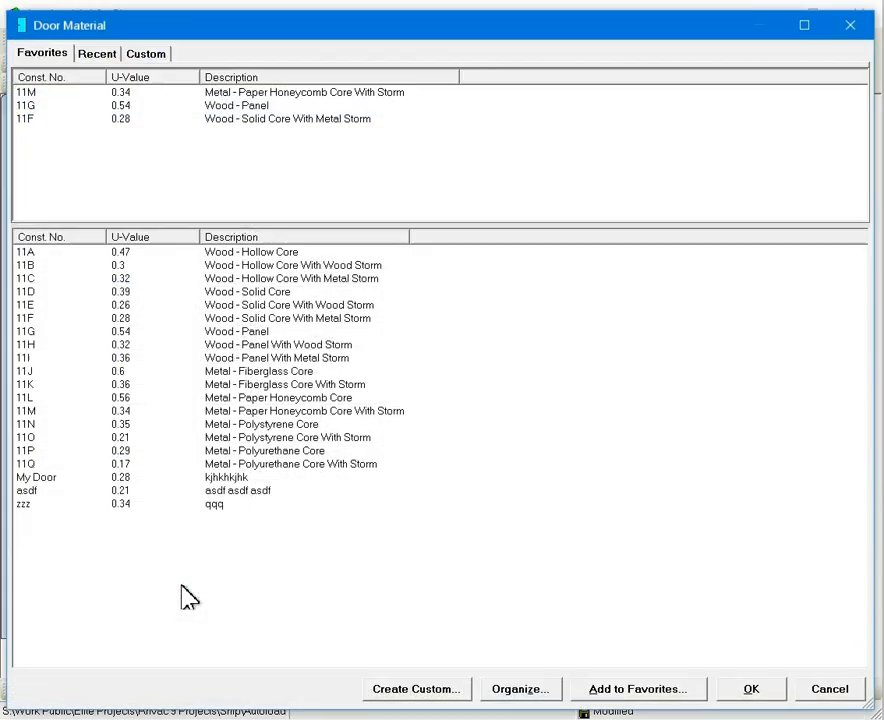
{"action": "double_click", "coordinate": [44, 333]}
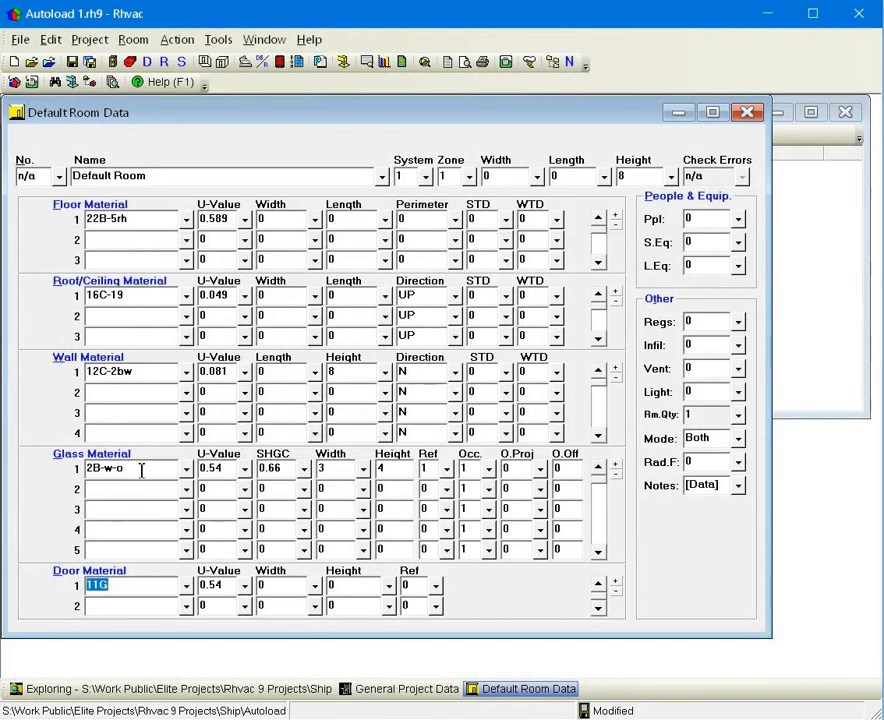
{"action": "left_click", "coordinate": [298, 587]}
{"action": "type", "text": "3"}
{"action": "left_click", "coordinate": [350, 587]}
{"action": "type", "text": "7"}
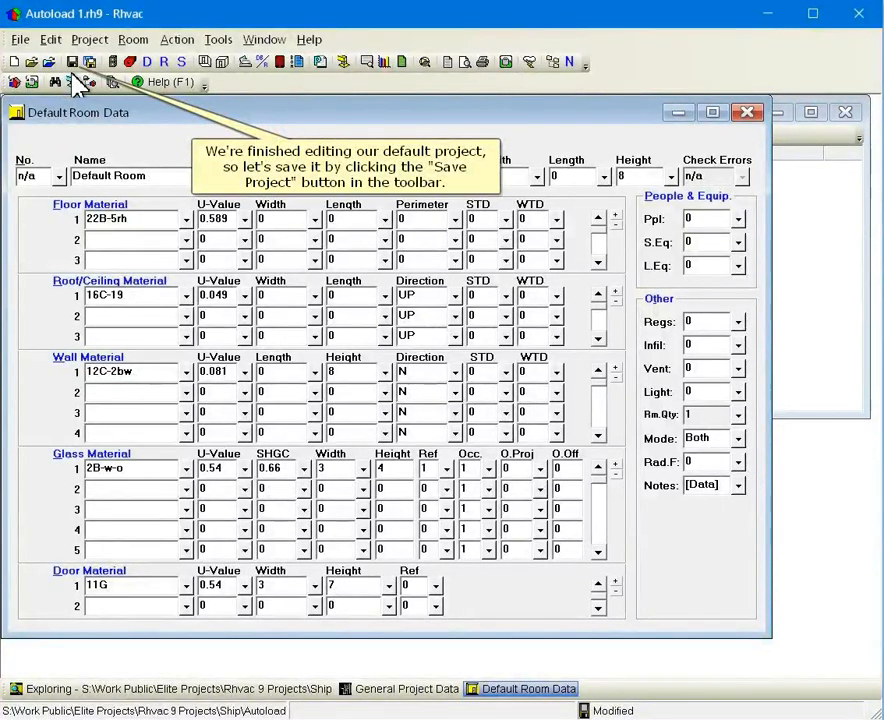
Save the Autoload 1 project and close it
{"action": "left_click", "coordinate": [72, 65]}
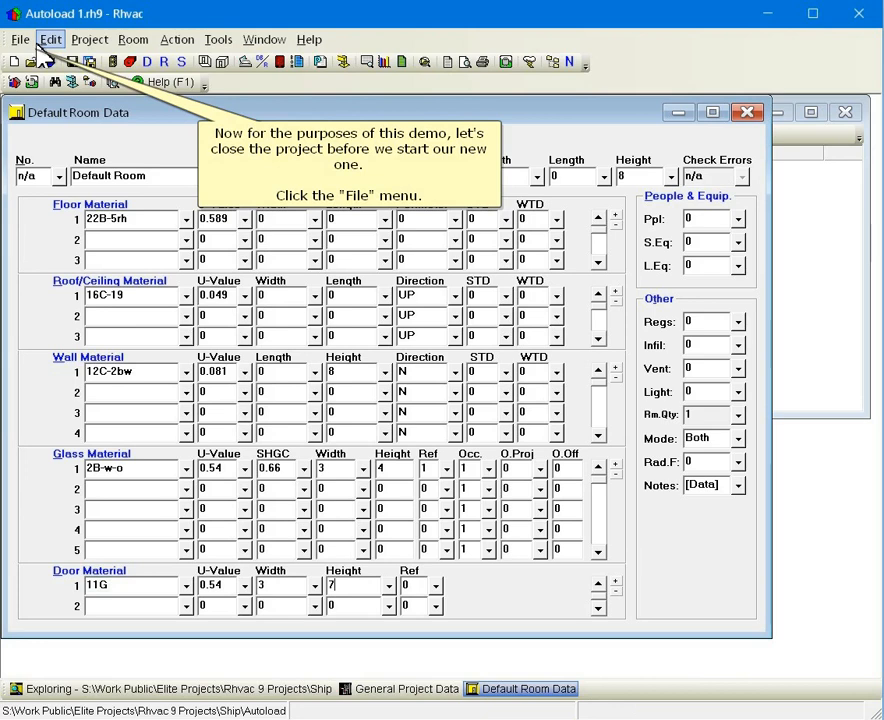
{"action": "left_click", "coordinate": [20, 39]}
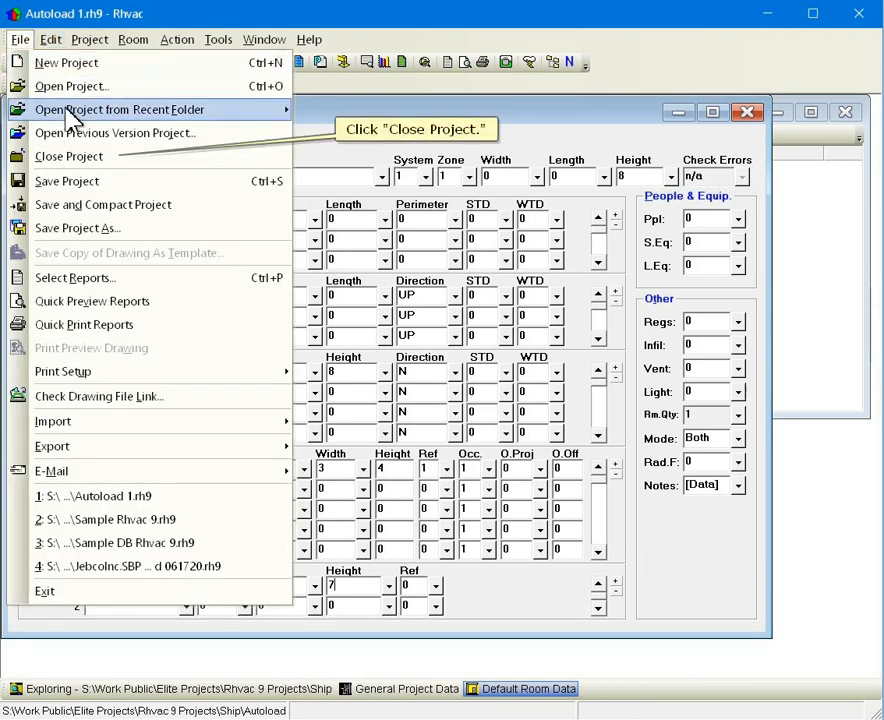
{"action": "left_click", "coordinate": [80, 156]}
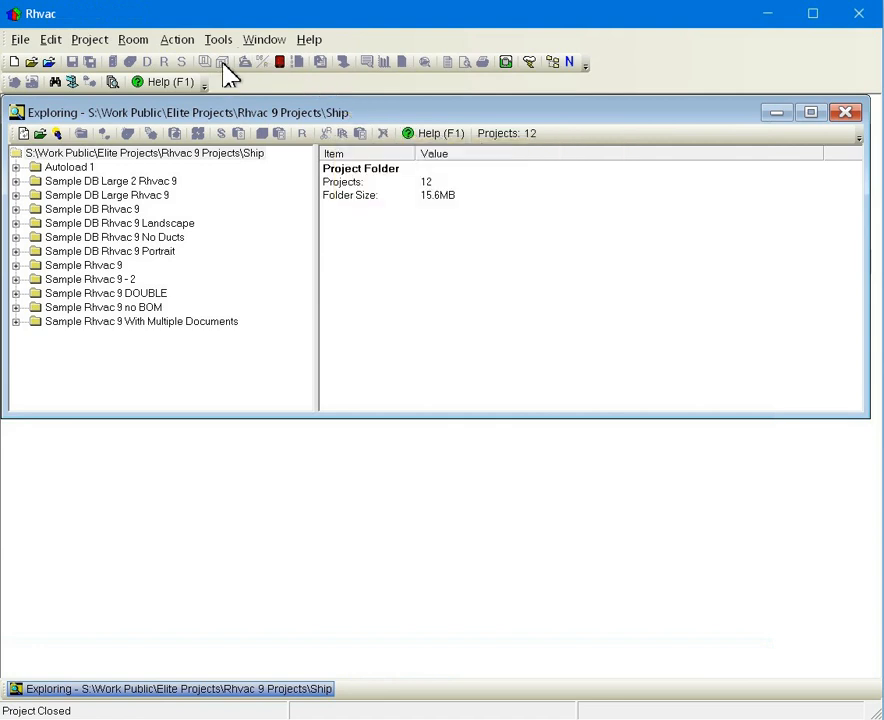
Change the program's new-project option from showing the New Project dialog to copying a specified file
{"action": "left_click", "coordinate": [219, 42]}
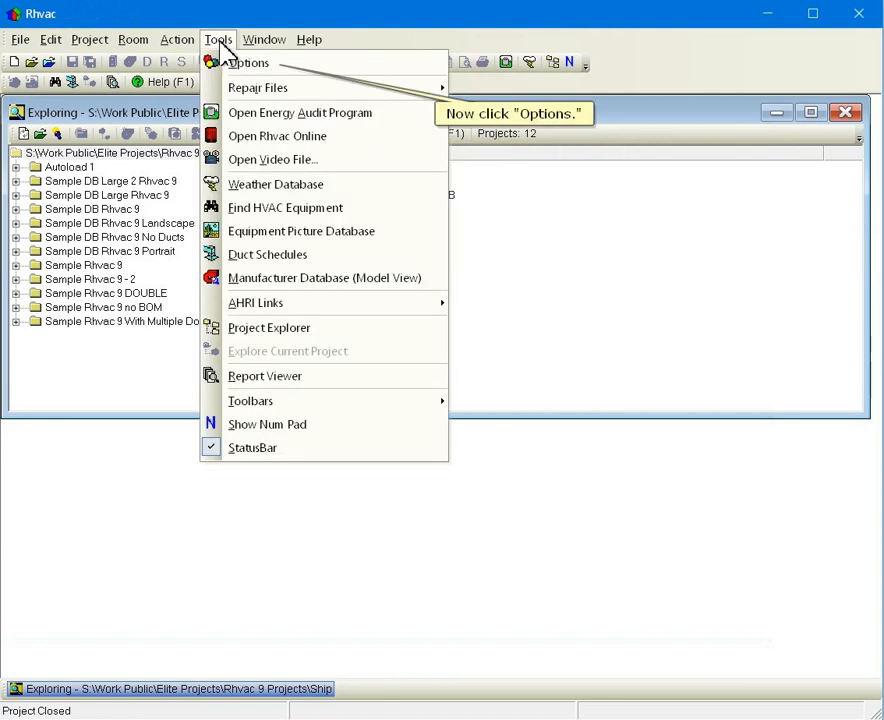
{"action": "left_click", "coordinate": [230, 64]}
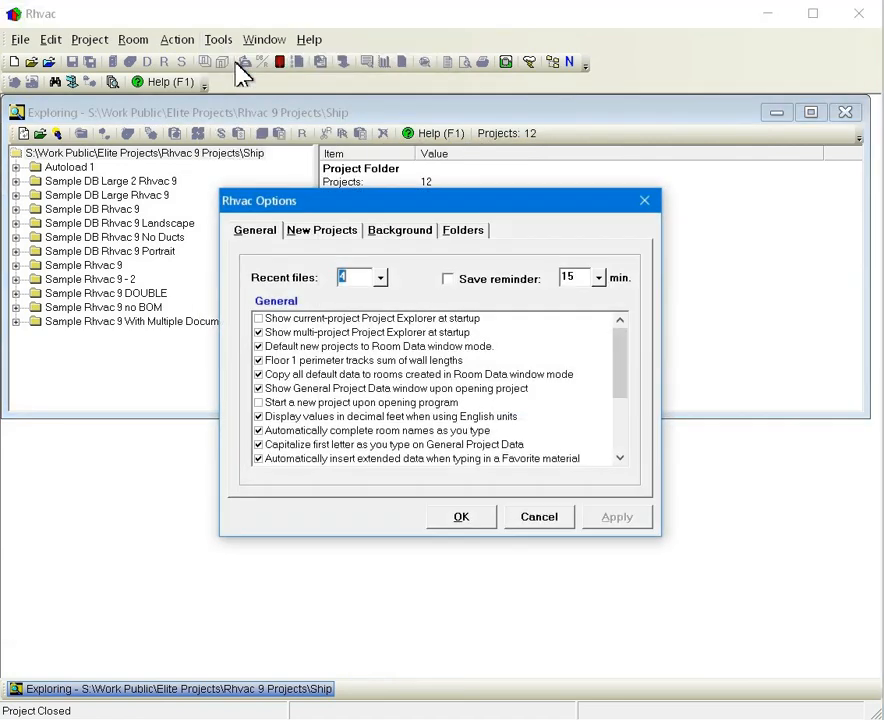
{"action": "left_click", "coordinate": [302, 237]}
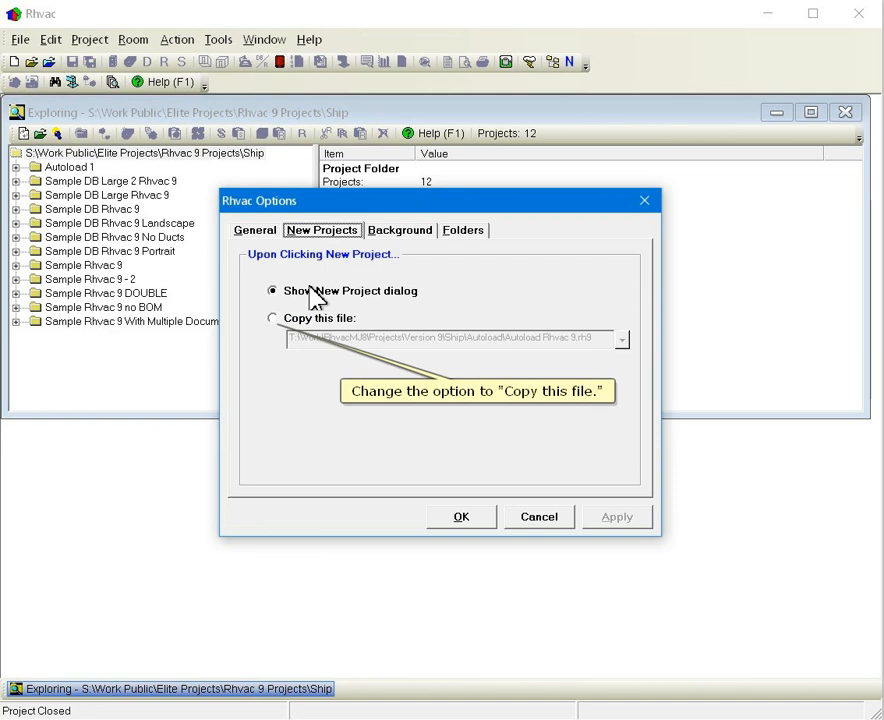
{"action": "left_click", "coordinate": [301, 319]}
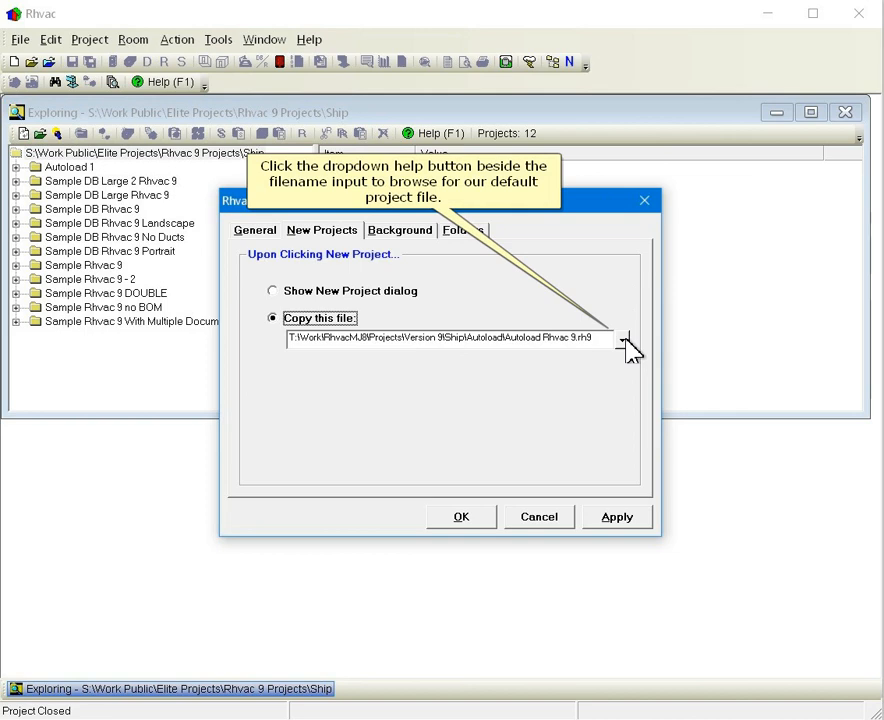
Choose Autoload 1.rh9 in the Ship folder as the default file for new projects and accept the options
{"action": "left_click", "coordinate": [624, 343]}
{"action": "left_click_drag", "start_coordinate": [598, 193], "coordinate": [428, 76]}
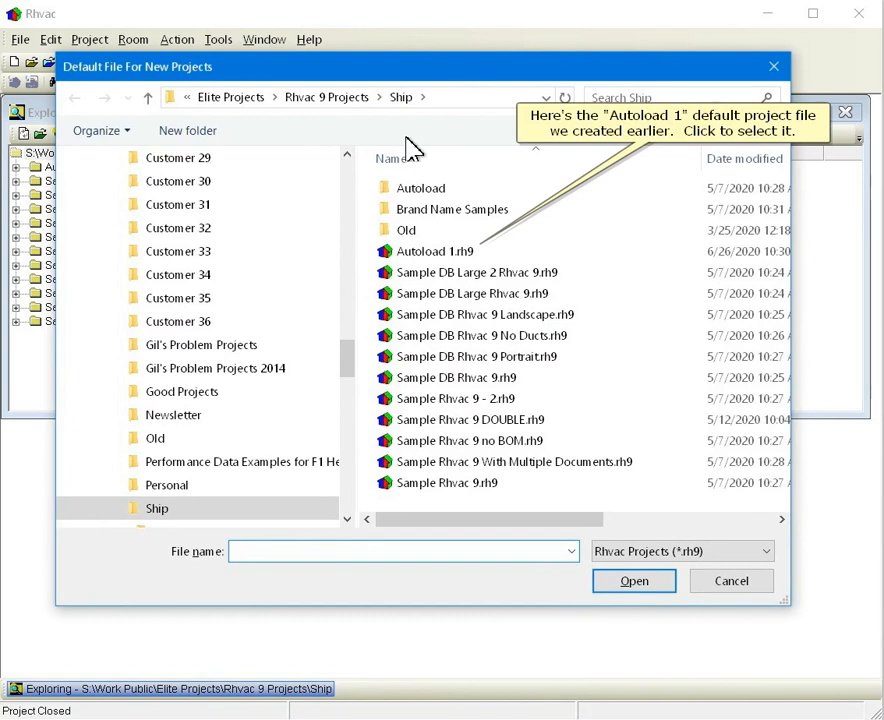
{"action": "left_click", "coordinate": [418, 253]}
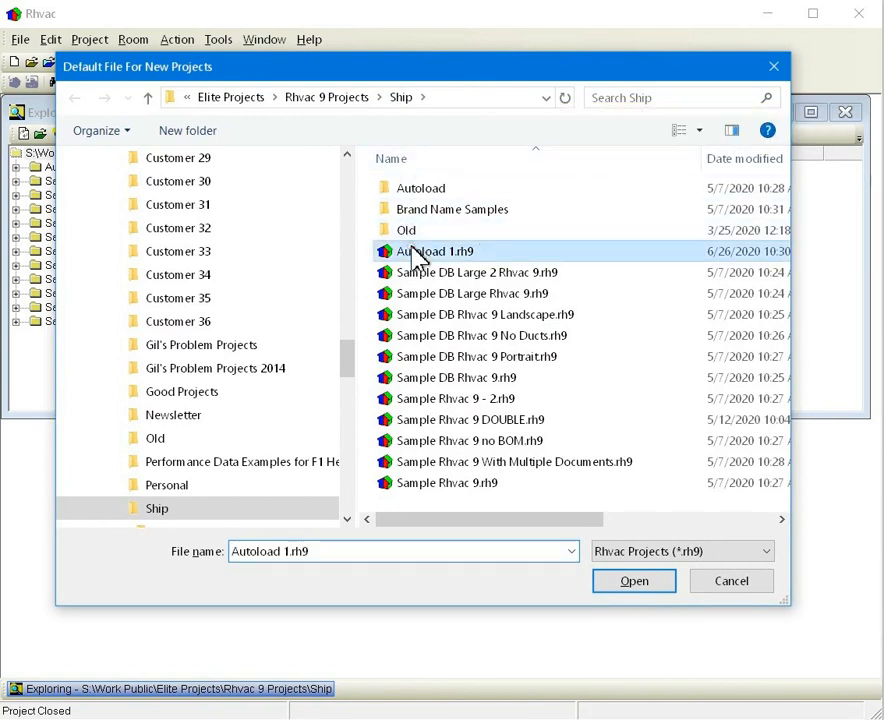
{"action": "left_click", "coordinate": [634, 584]}
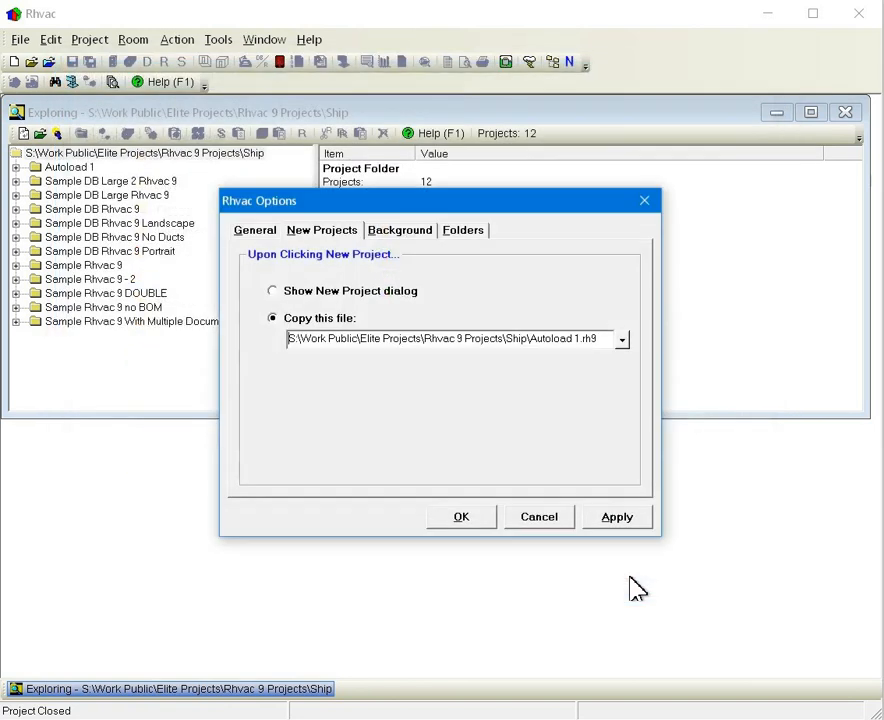
{"action": "left_click", "coordinate": [455, 520]}
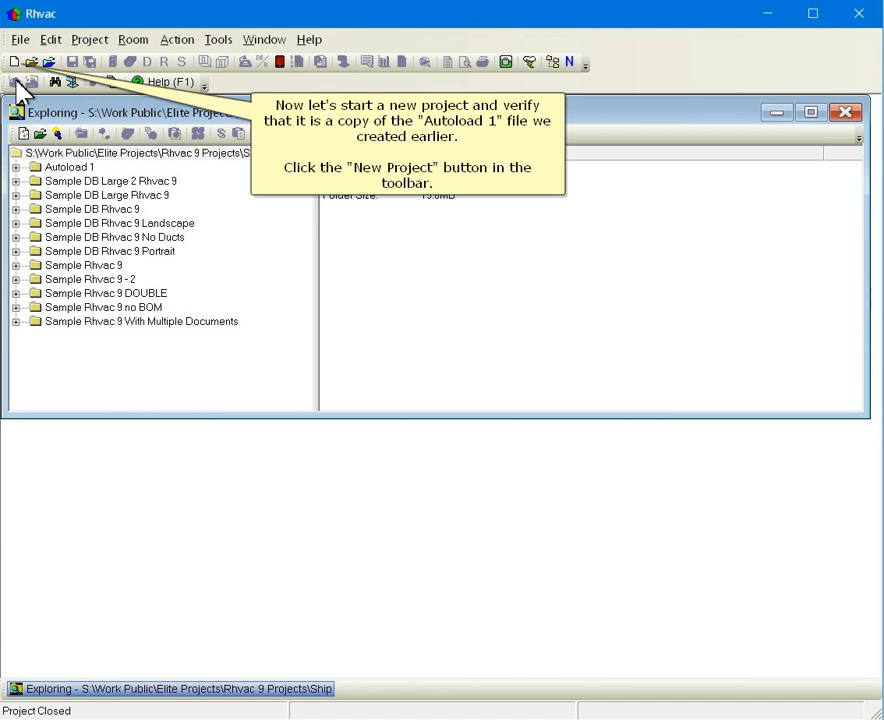
Start a new project and check its company data, design conditions and default room data against the Autoload 1 template
{"action": "left_click", "coordinate": [14, 62]}
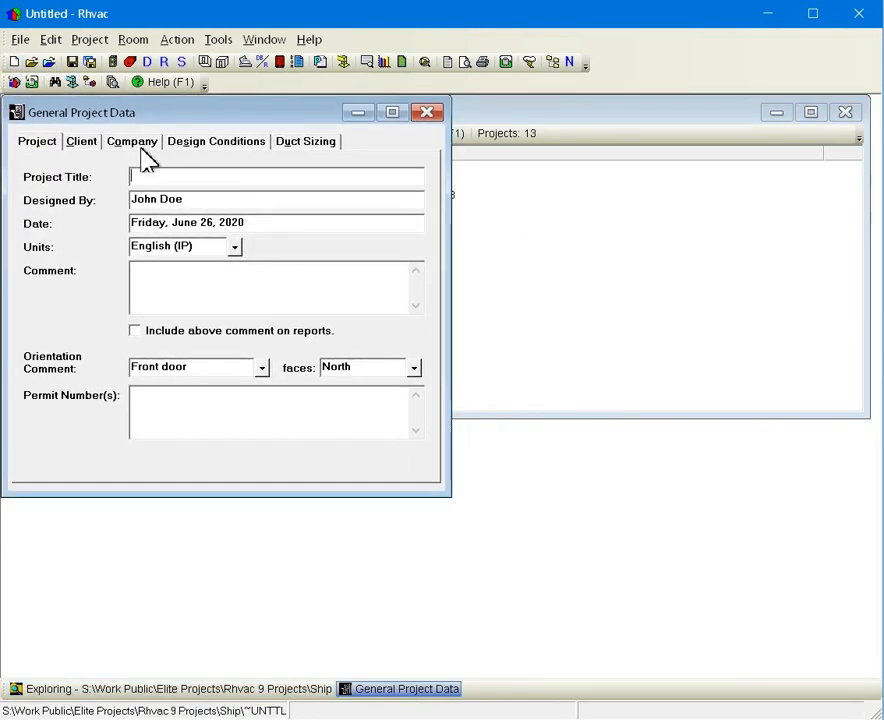
{"action": "left_click", "coordinate": [138, 144]}
{"action": "left_click", "coordinate": [196, 146]}
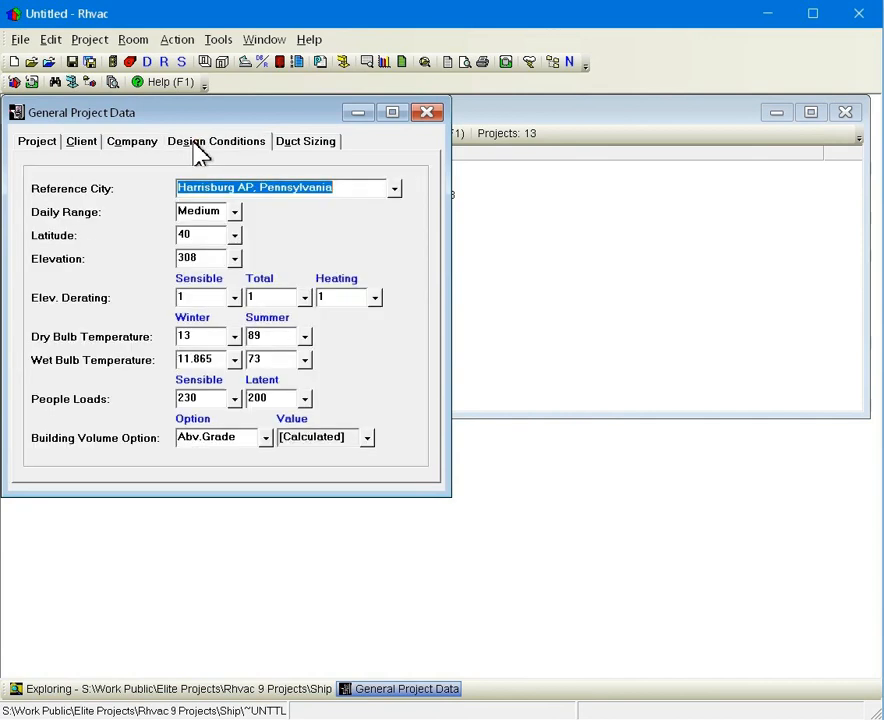
{"action": "left_click", "coordinate": [147, 61]}
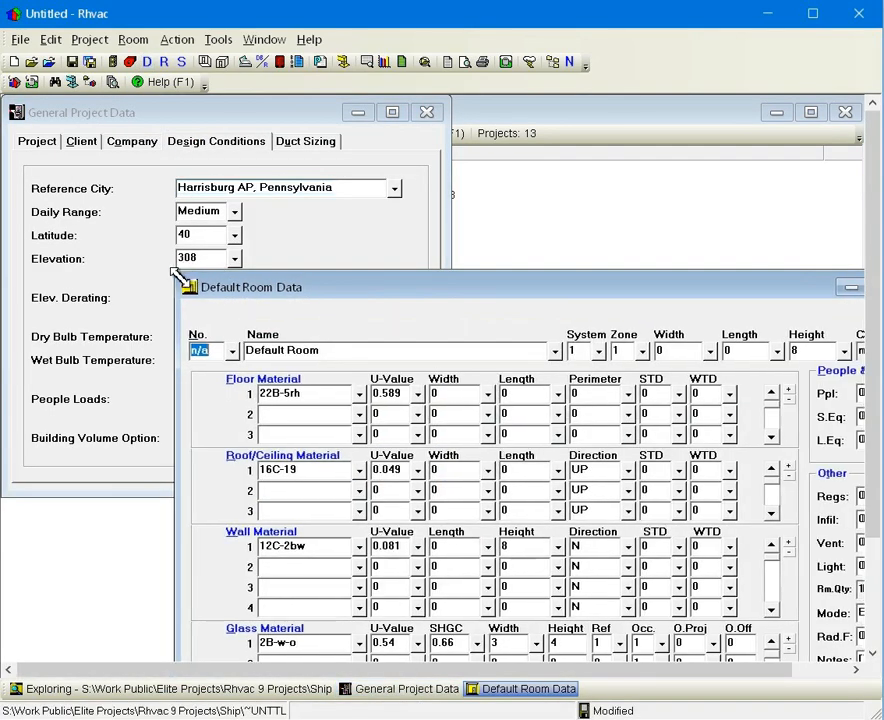